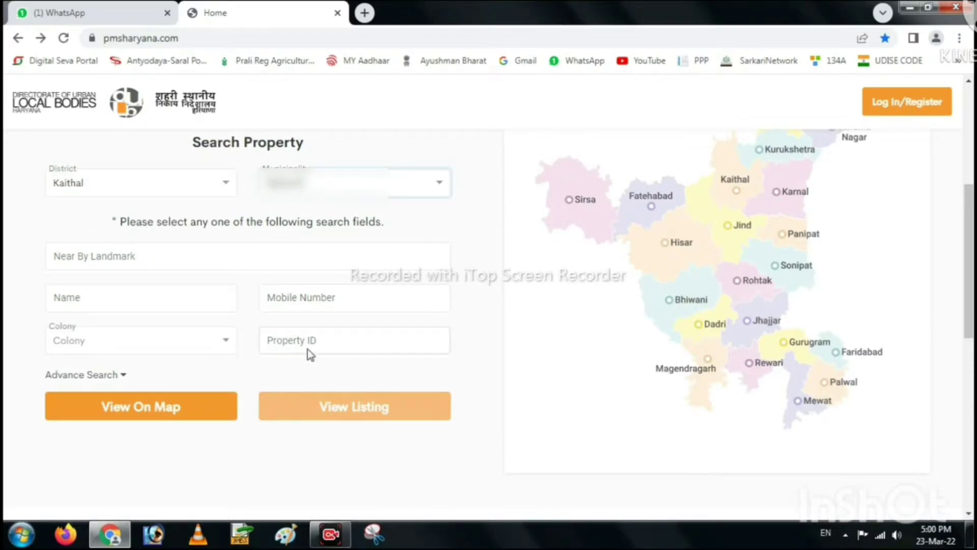
# Search by the pasted Property ID under Advance Search and list the matching property.
pyautogui.click(91, 379)
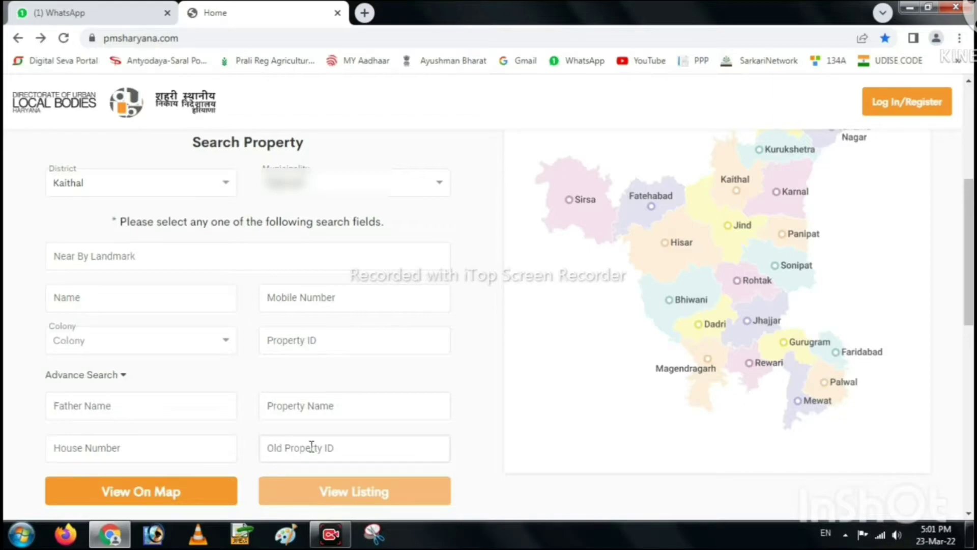
pyautogui.click(286, 345)
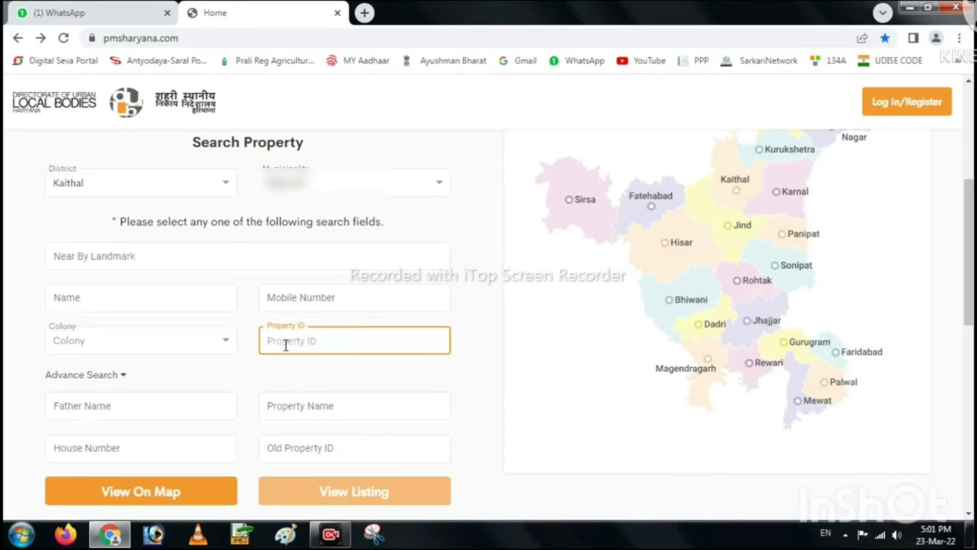
pyautogui.hotkey('ctrl', 'v')
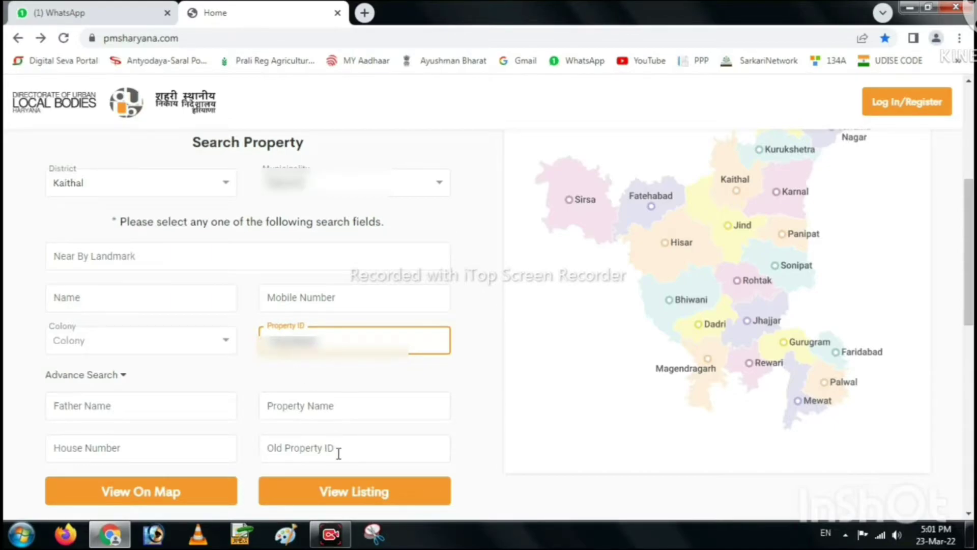
pyautogui.click(333, 495)
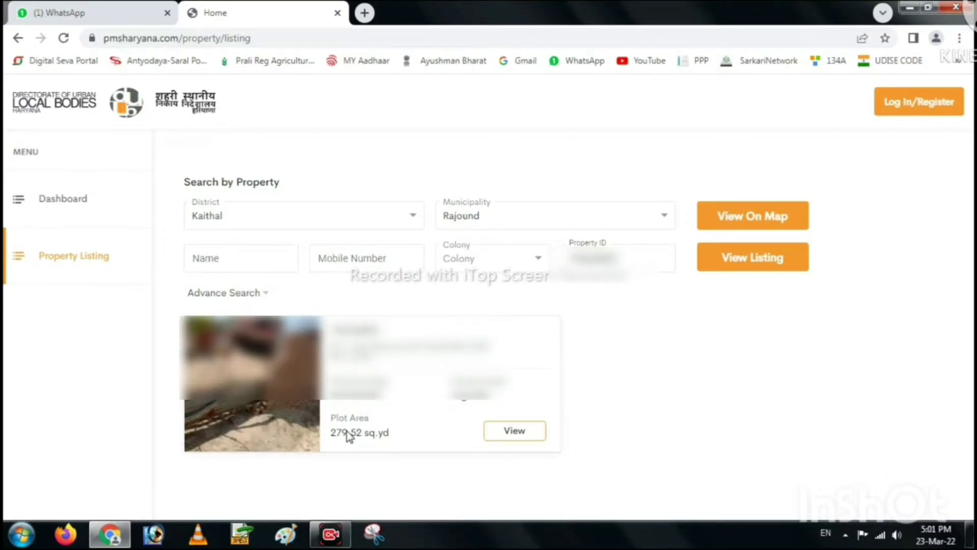
# Check the 279.52 sq.yd plot area and open the property's details page in a new tab.
pyautogui.moveTo(328, 431); pyautogui.dragTo(387, 433)
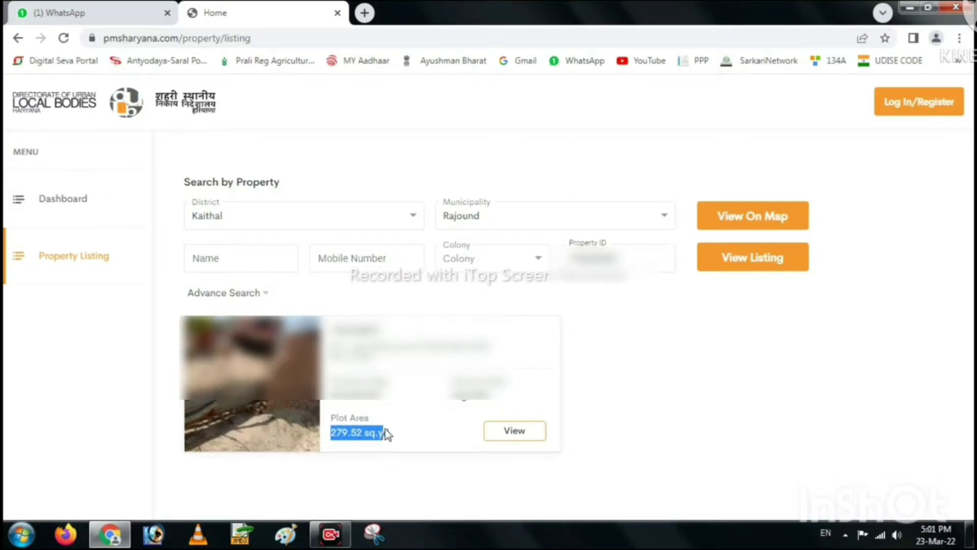
pyautogui.click(403, 423)
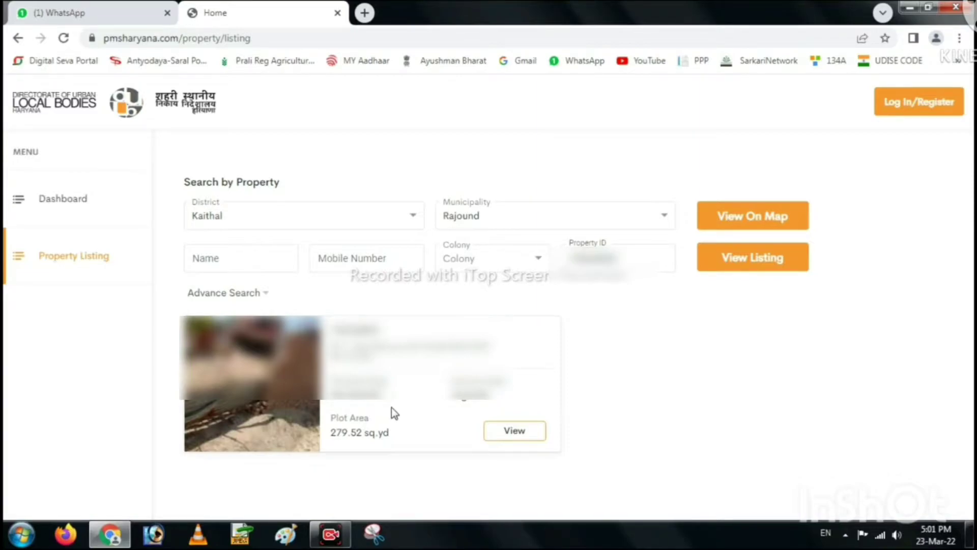
pyautogui.click(510, 433)
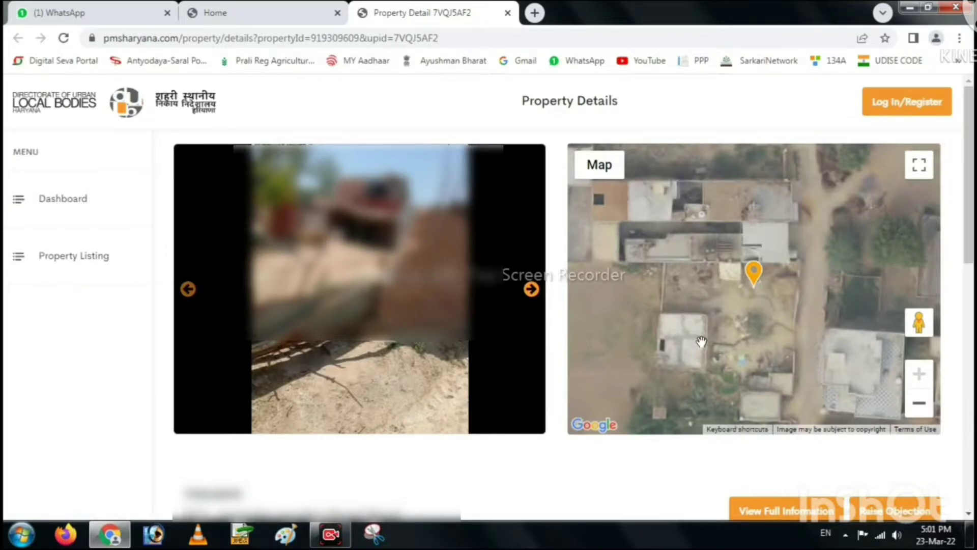
# Review the property, owner and floor details, then request View Full Information.
pyautogui.scroll(-2, 701, 346)
pyautogui.scroll(-3, 656, 453)
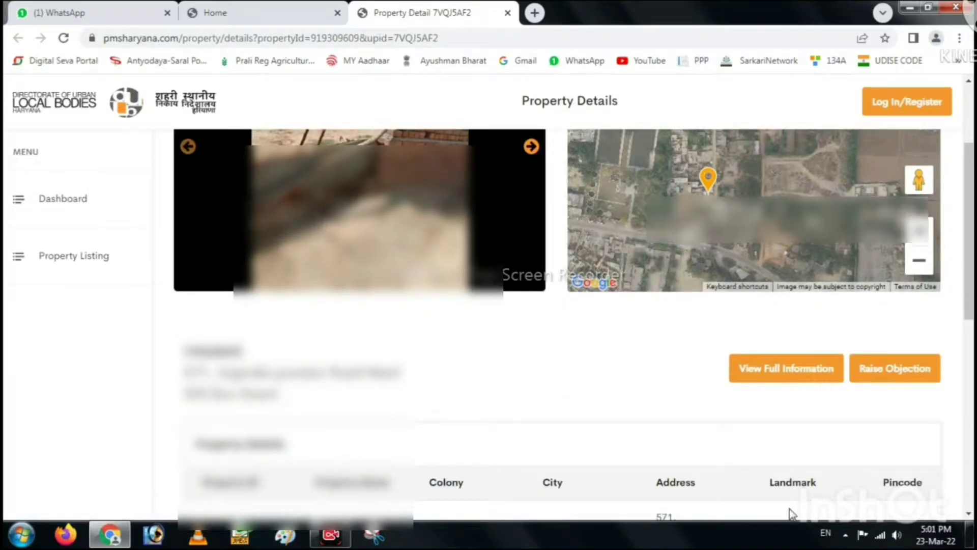
pyautogui.scroll(-5, 641, 293)
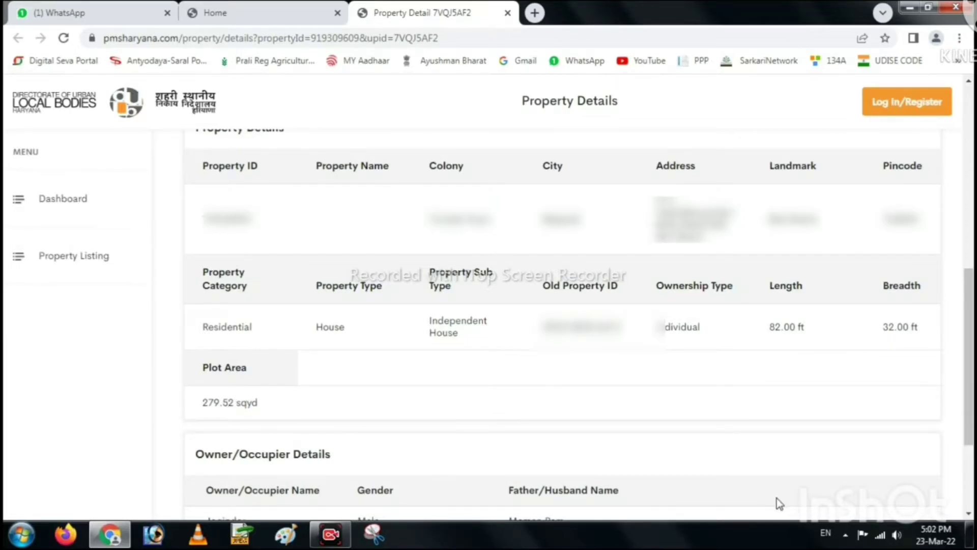
pyautogui.scroll(-3, 776, 501)
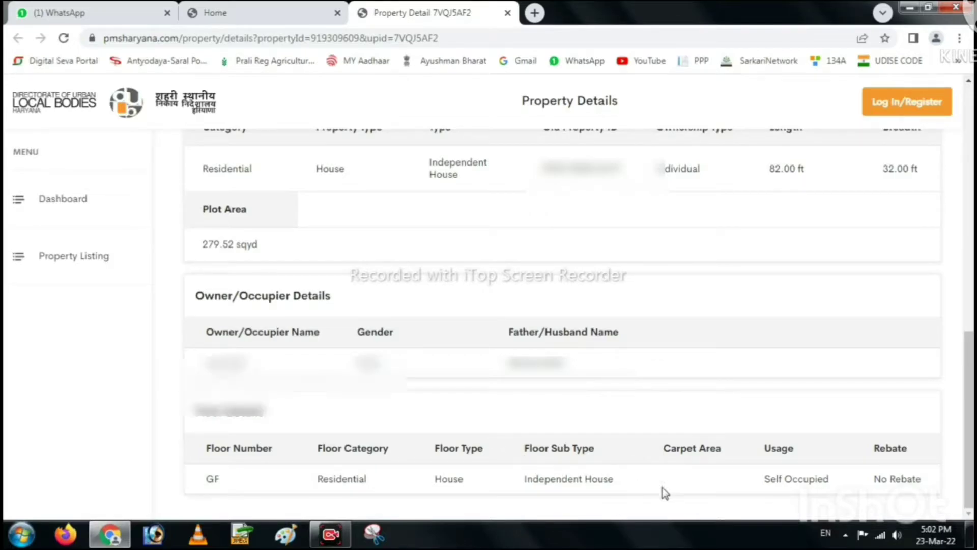
pyautogui.scroll(10, 769, 511)
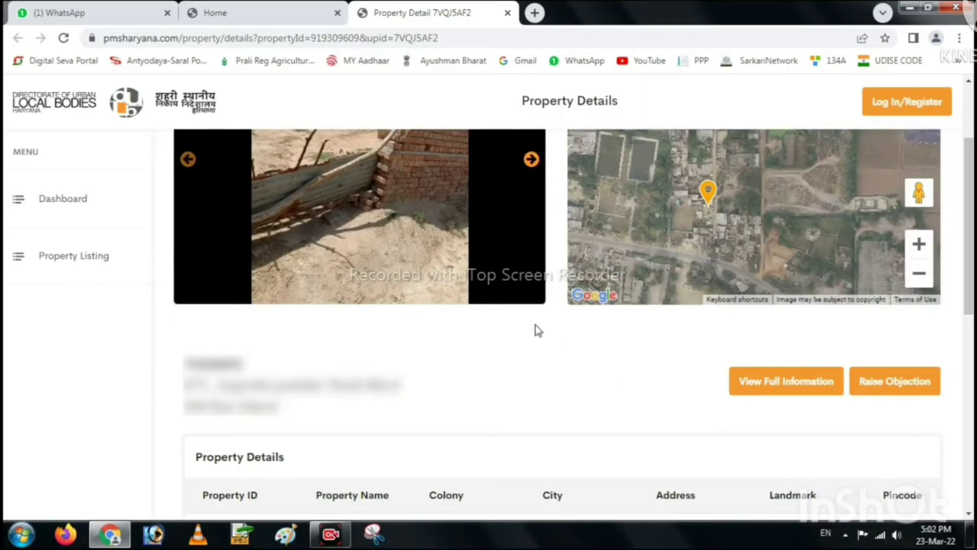
pyautogui.click(762, 390)
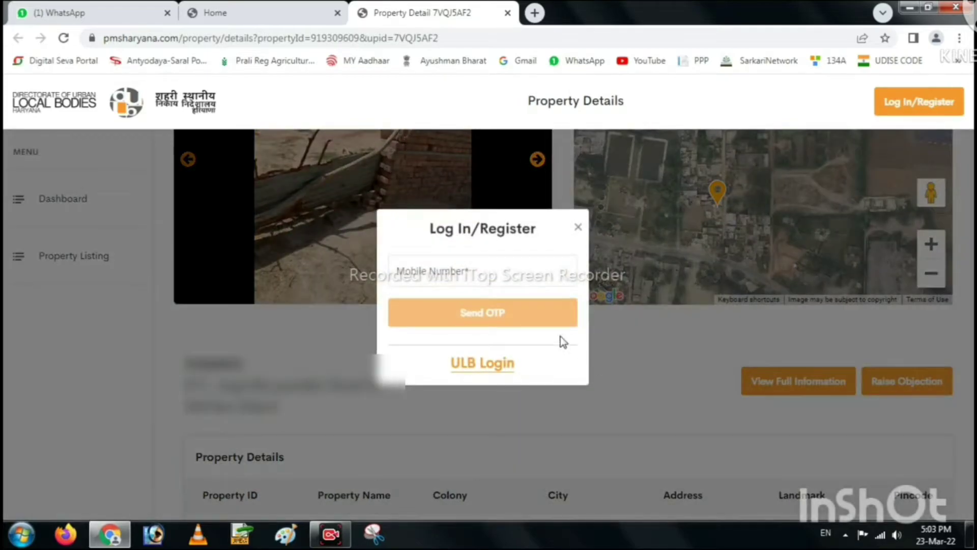
# Log in with the mobile number and the one-time password sent to it.
pyautogui.click(482, 273)
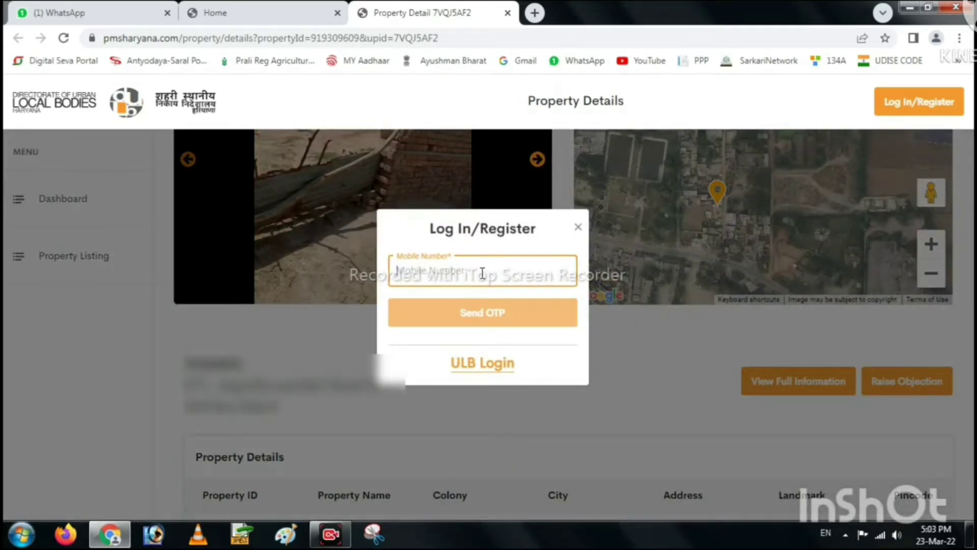
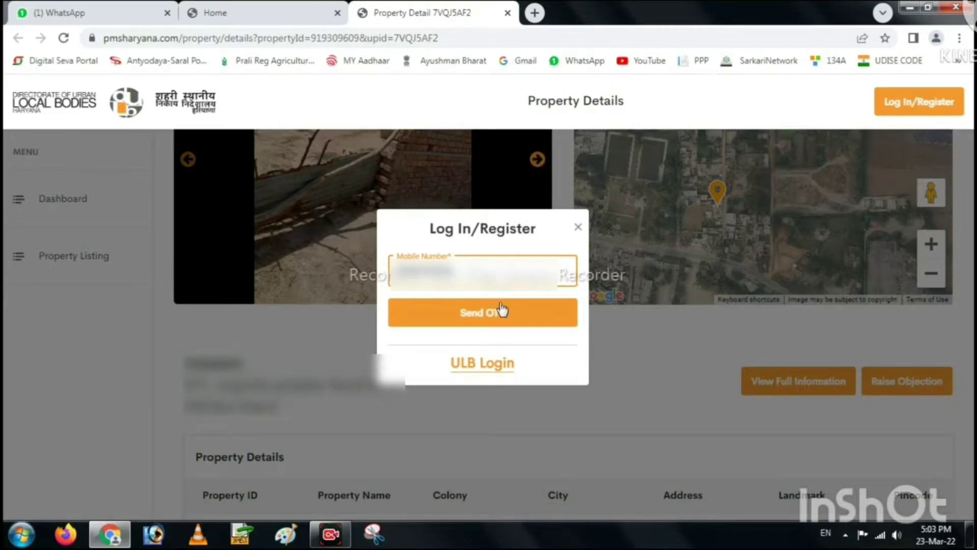
pyautogui.click(494, 313)
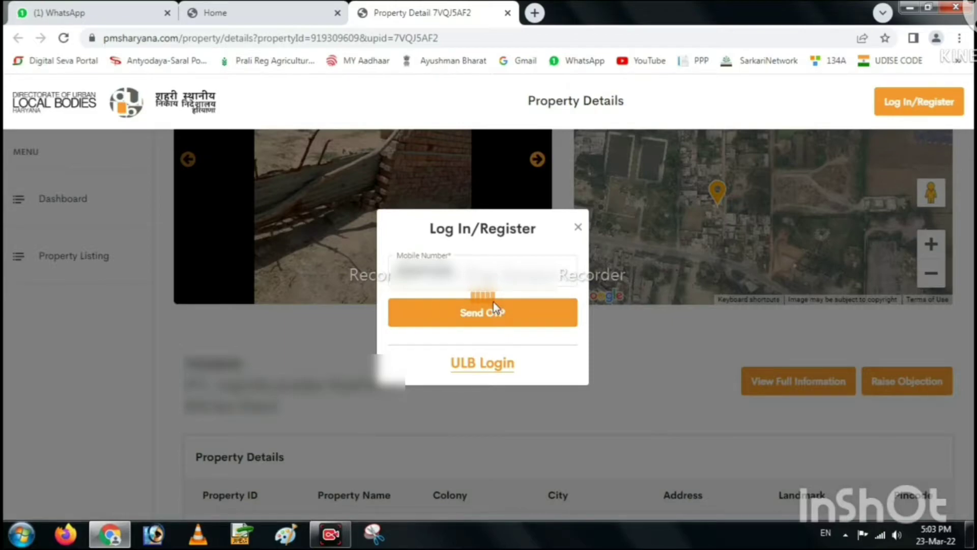
pyautogui.click(484, 278)
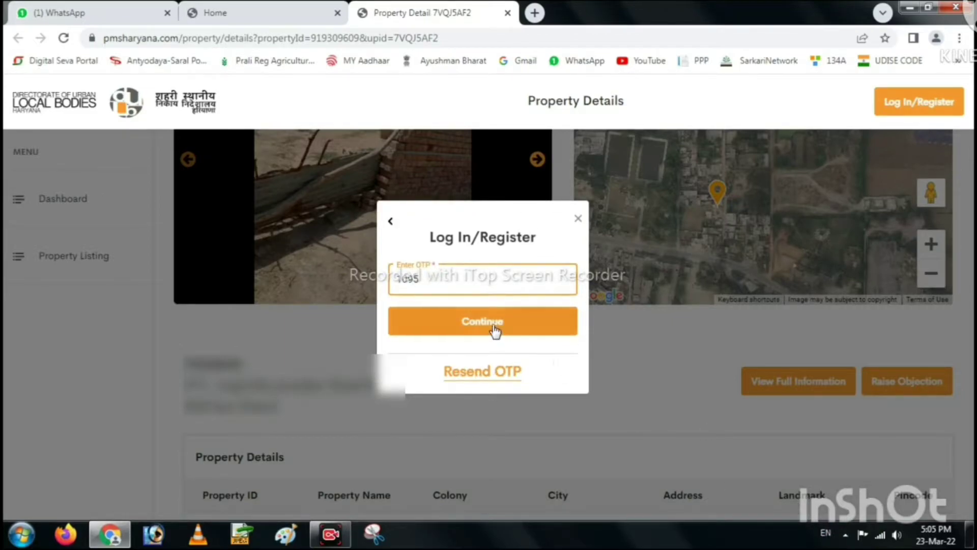
pyautogui.click(493, 328)
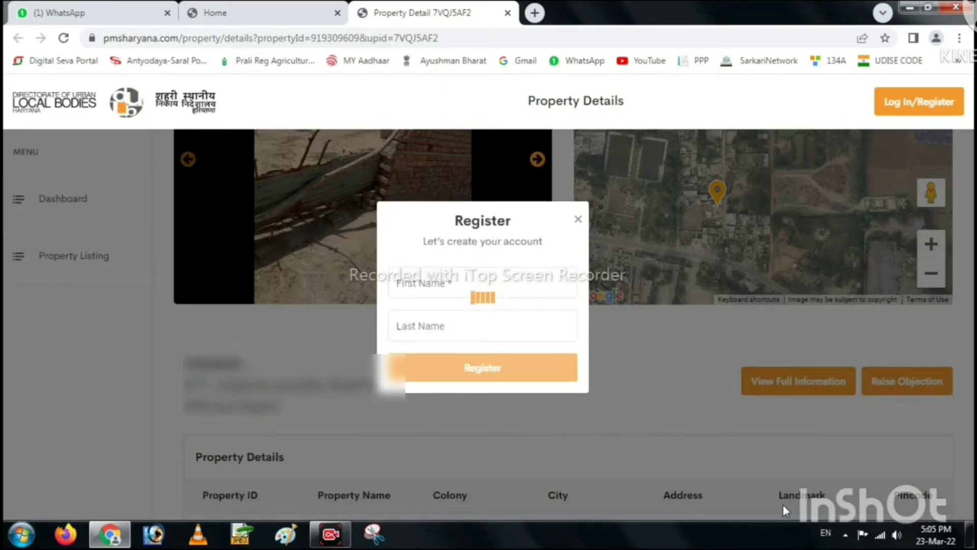
# Register the account with the user's first and last name.
pyautogui.click(441, 282)
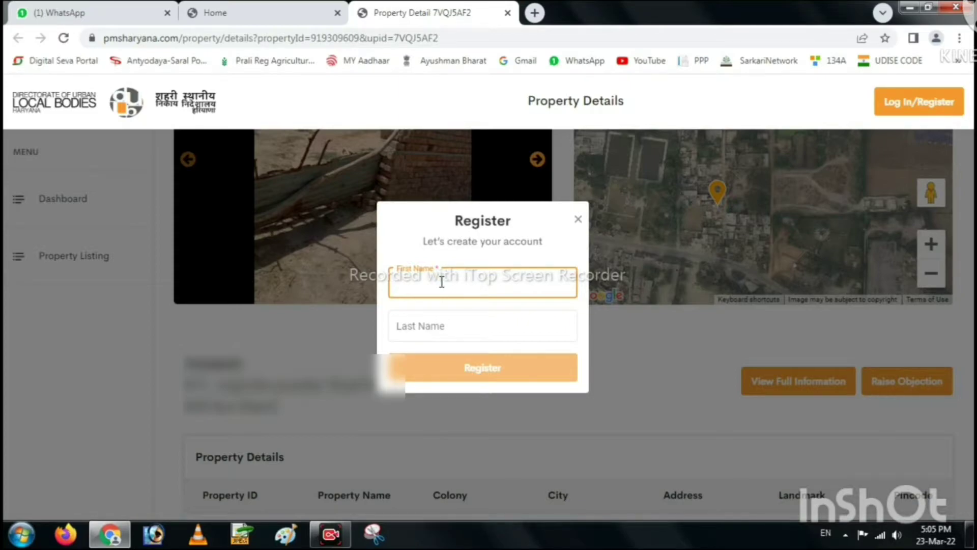
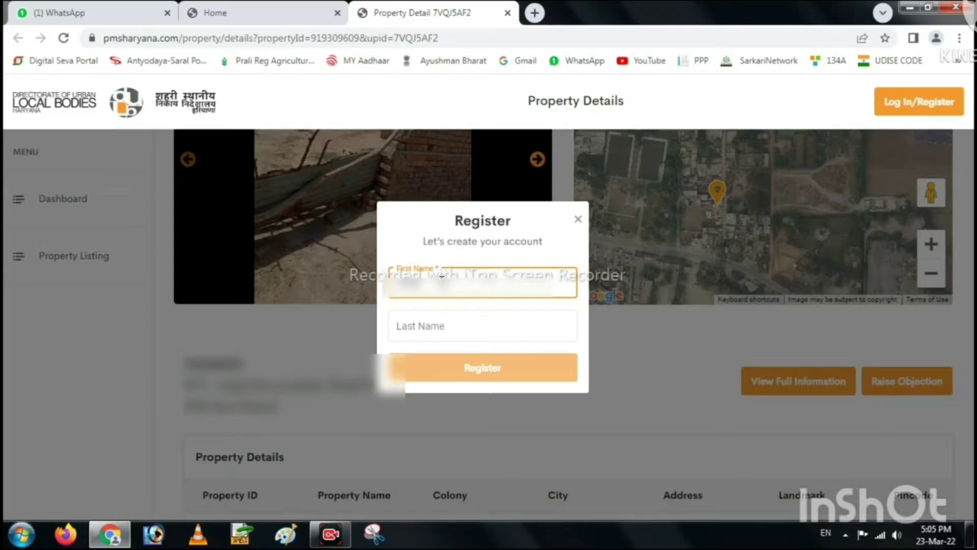
pyautogui.click(423, 325)
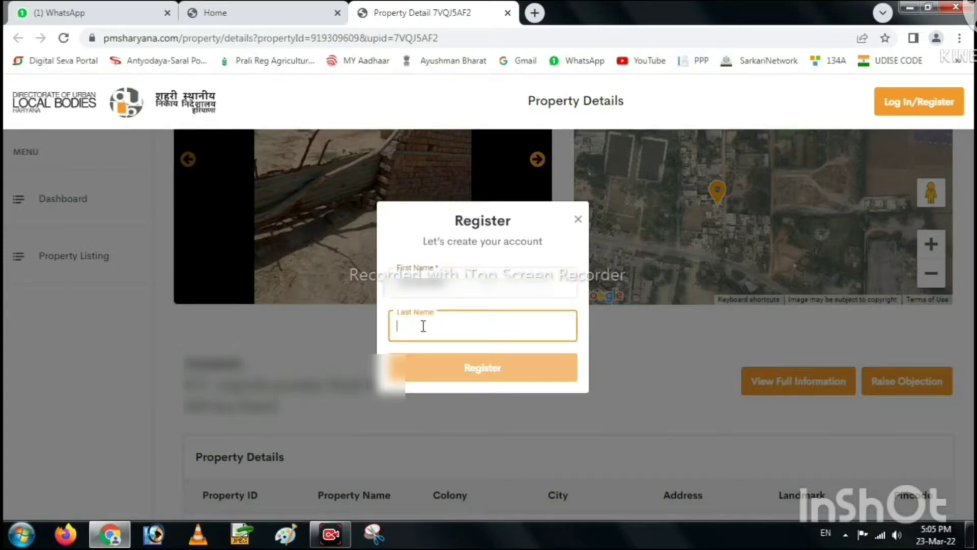
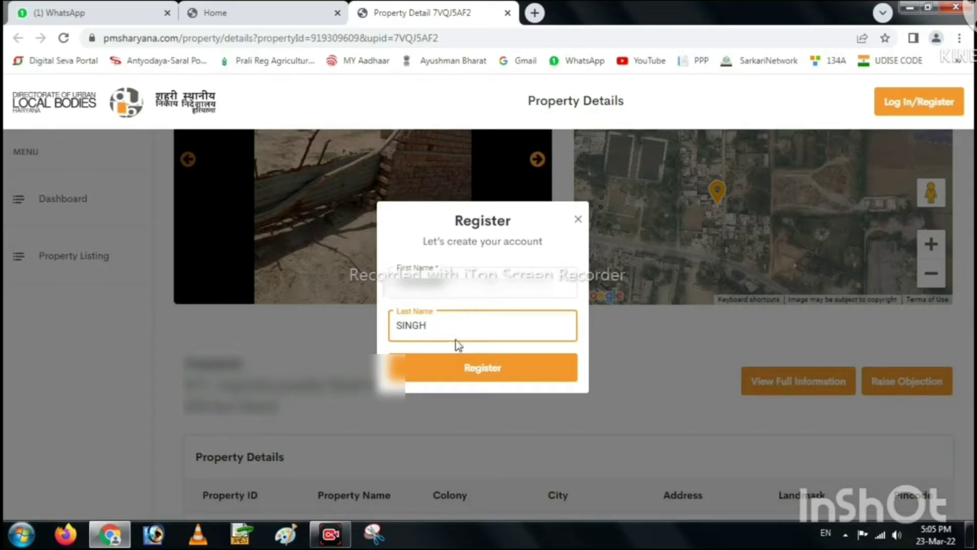
pyautogui.click(465, 372)
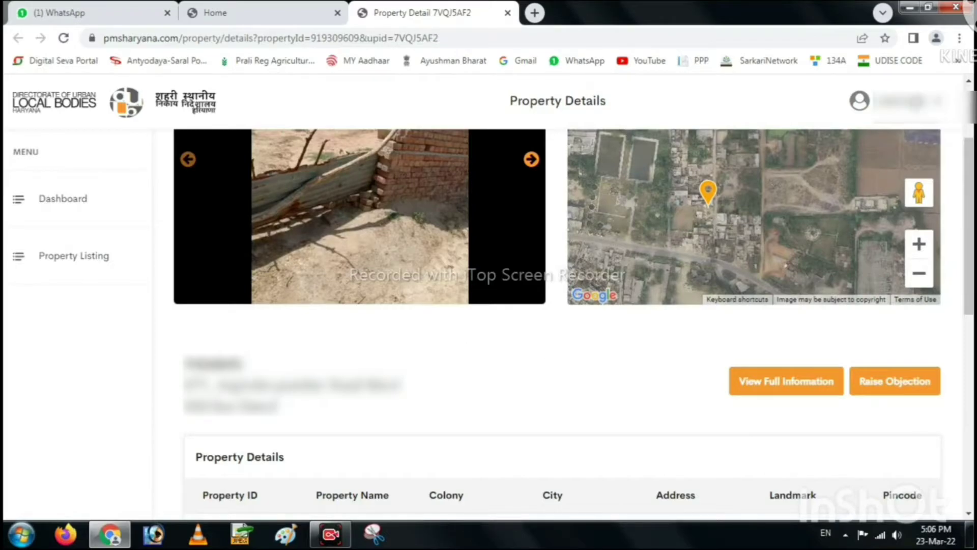
# Request the property's full information again and accept the three-property viewing limit.
pyautogui.click(783, 391)
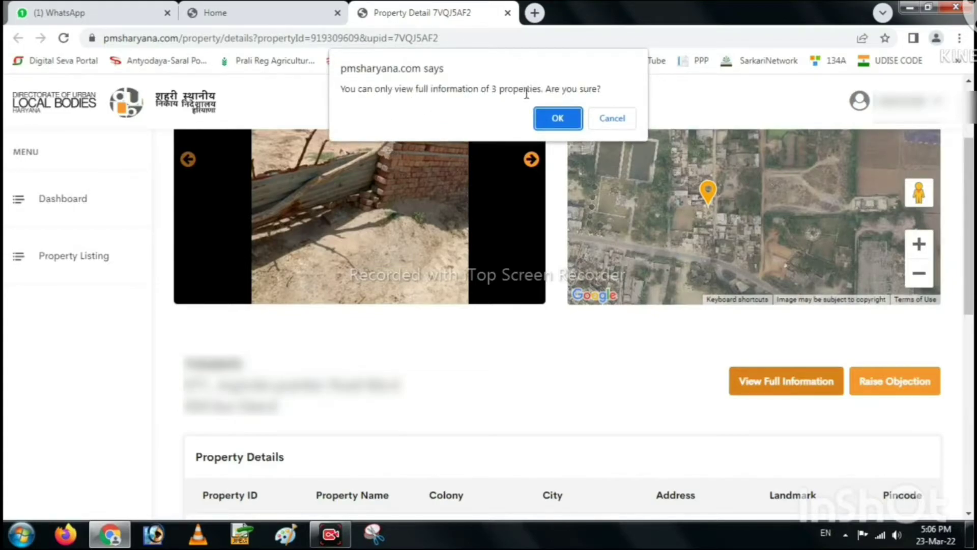
pyautogui.click(556, 119)
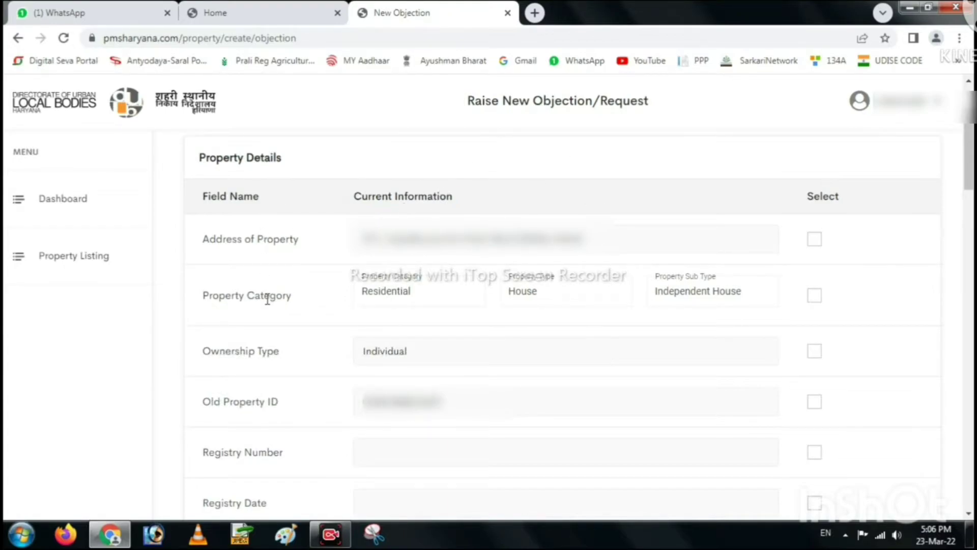
# Select property address, breadth and plot area for correction, then advance to Step 2.
pyautogui.click(815, 240)
pyautogui.scroll(-5, 787, 498)
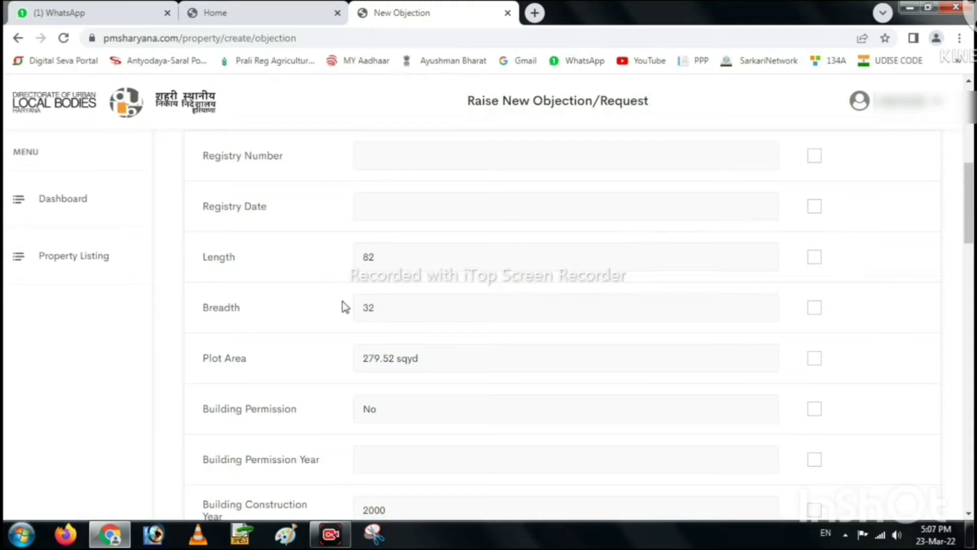
pyautogui.click(815, 308)
pyautogui.click(814, 359)
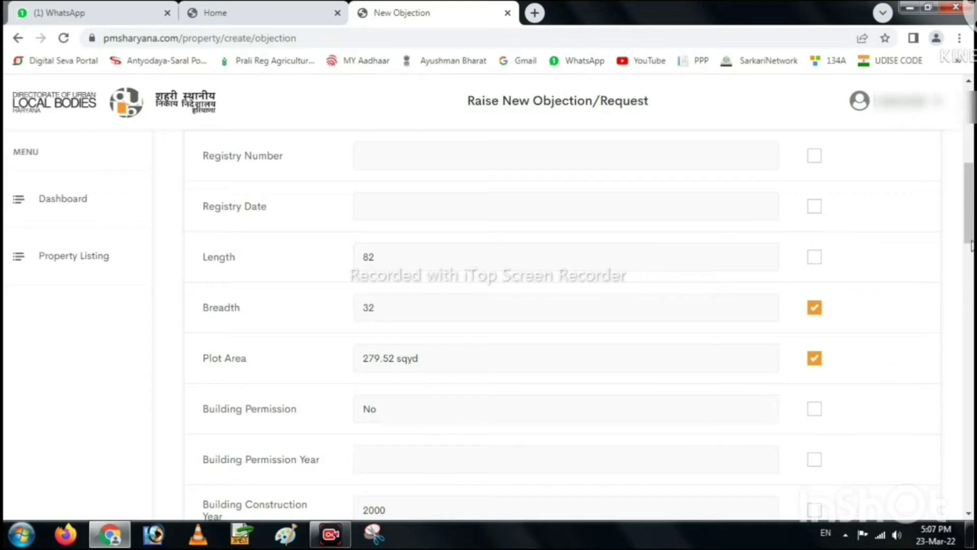
pyautogui.moveTo(969, 211); pyautogui.dragTo(955, 455)
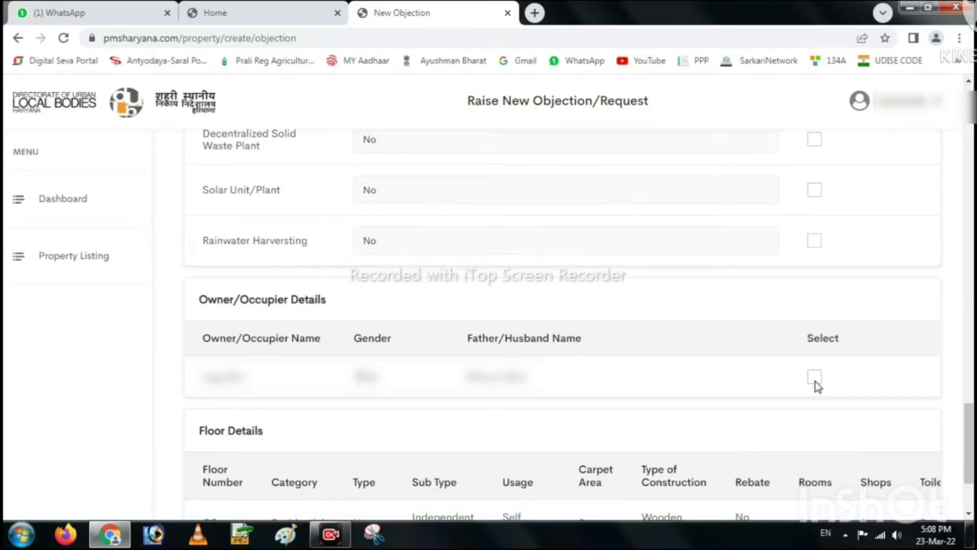
pyautogui.scroll(-2, 970, 443)
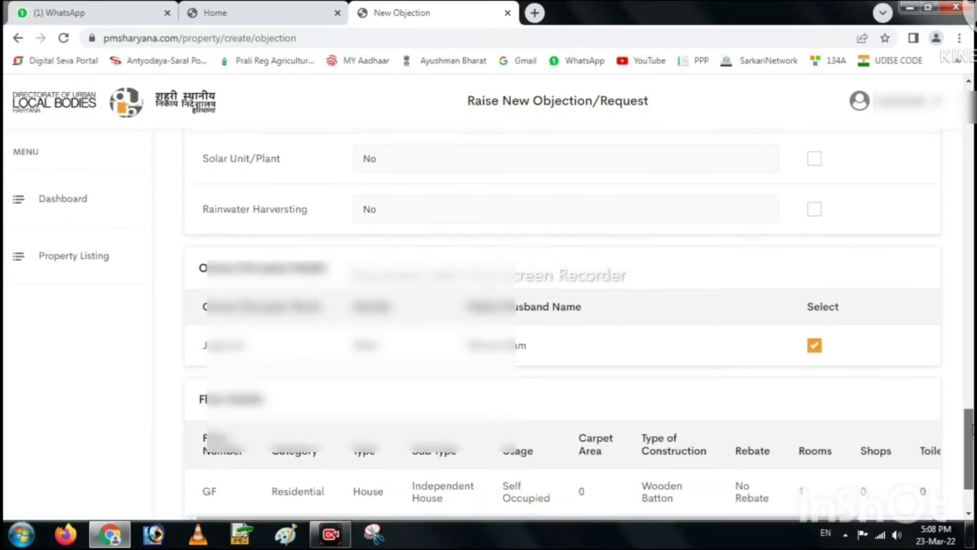
pyautogui.scroll(-2, 611, 446)
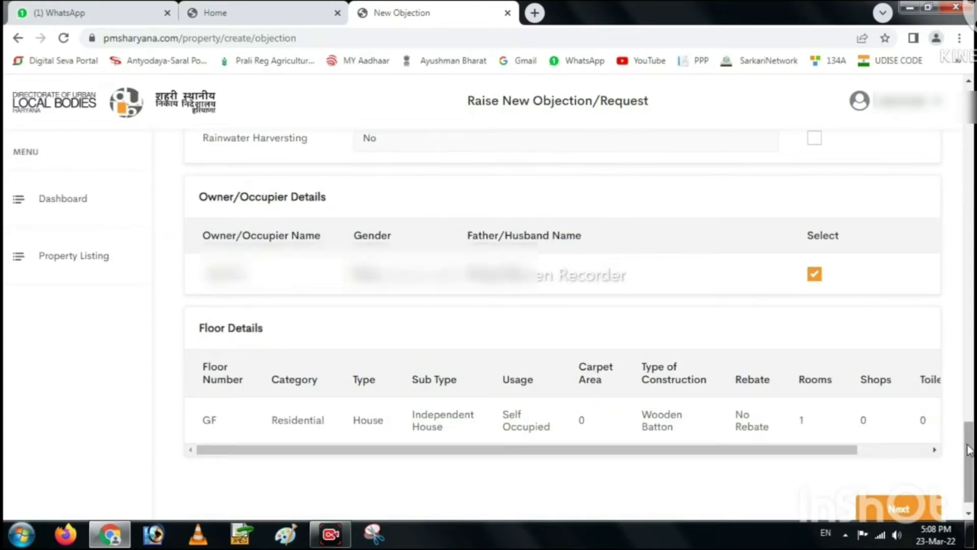
pyautogui.scroll(-1, 969, 456)
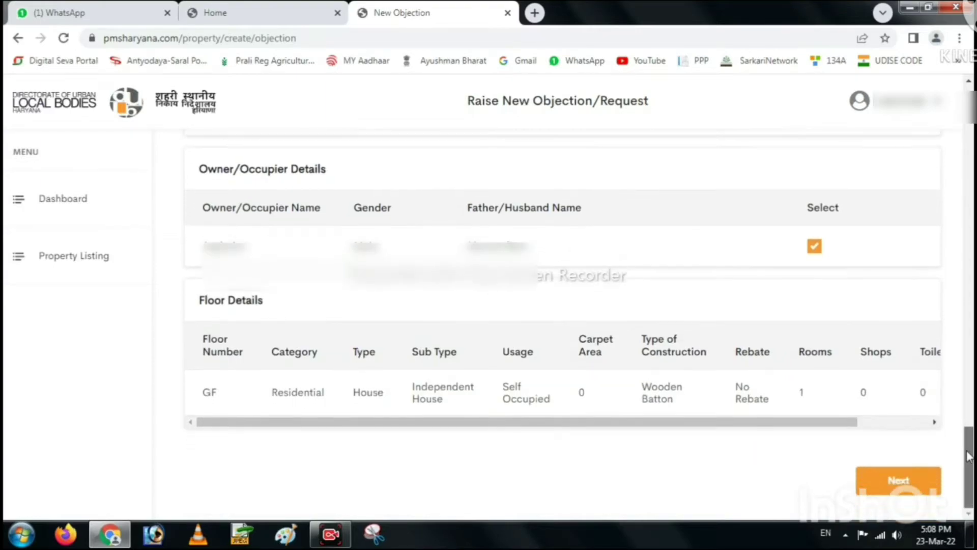
pyautogui.click(905, 481)
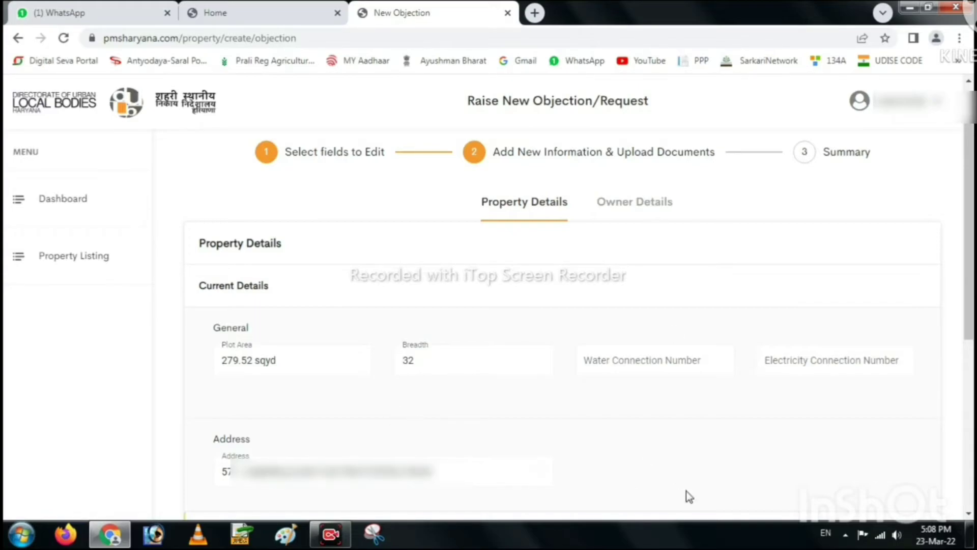
# Enter the corrected plot area 282.33 sqyd and breadth 31.
pyautogui.scroll(-6, 780, 505)
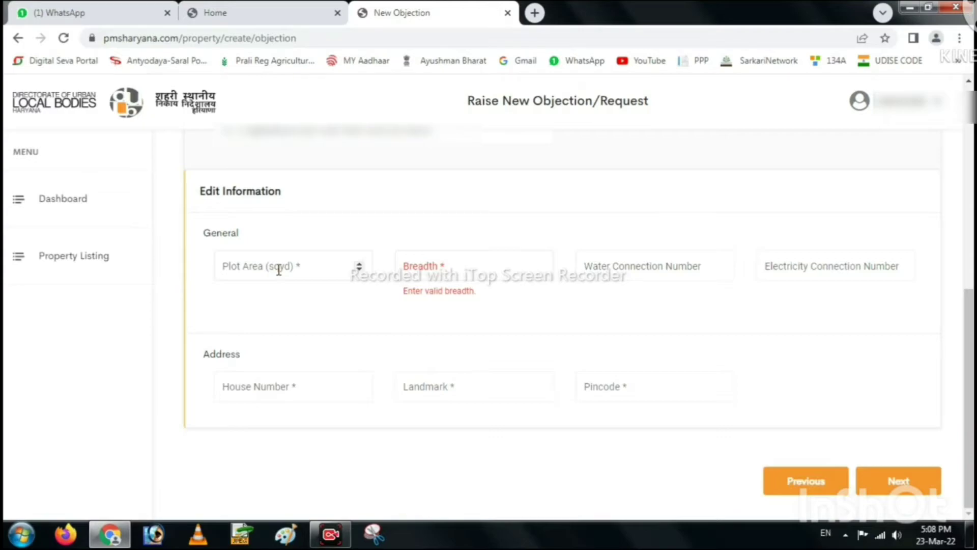
pyautogui.click(279, 270)
pyautogui.write('282.33')
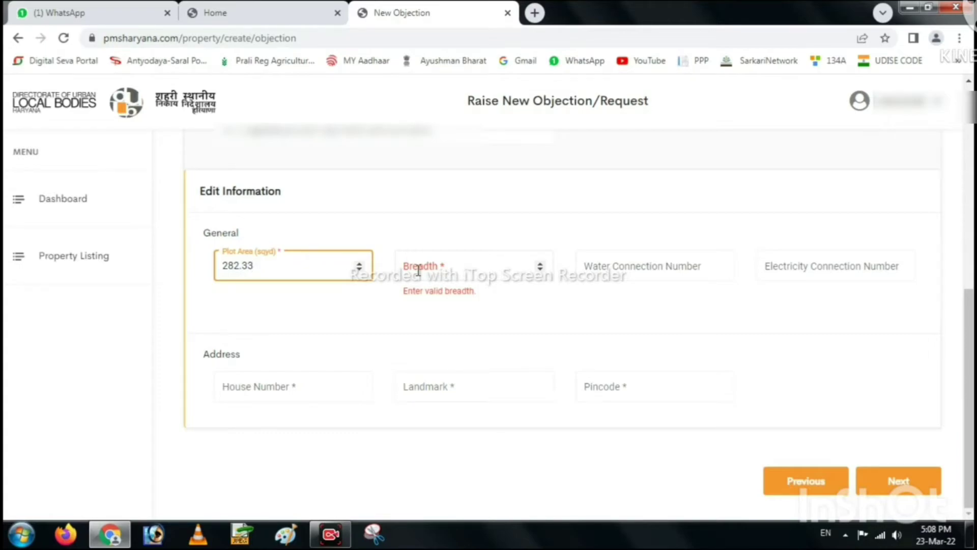
pyautogui.click(419, 270)
pyautogui.write('31')
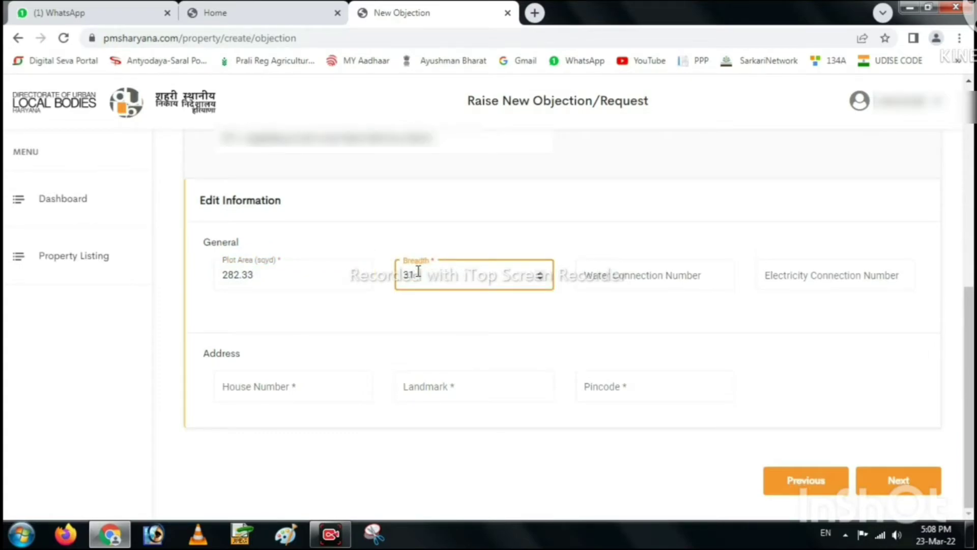
pyautogui.click(624, 279)
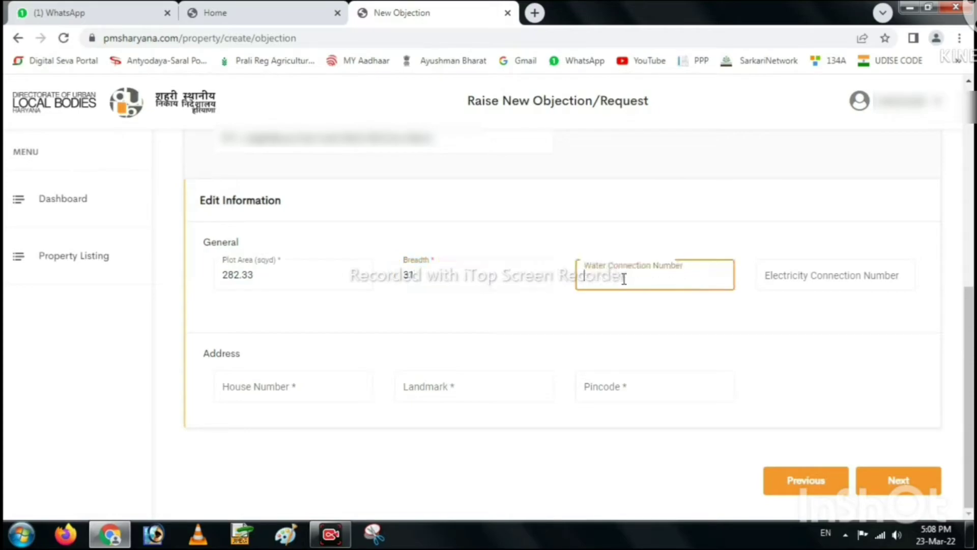
pyautogui.click(823, 275)
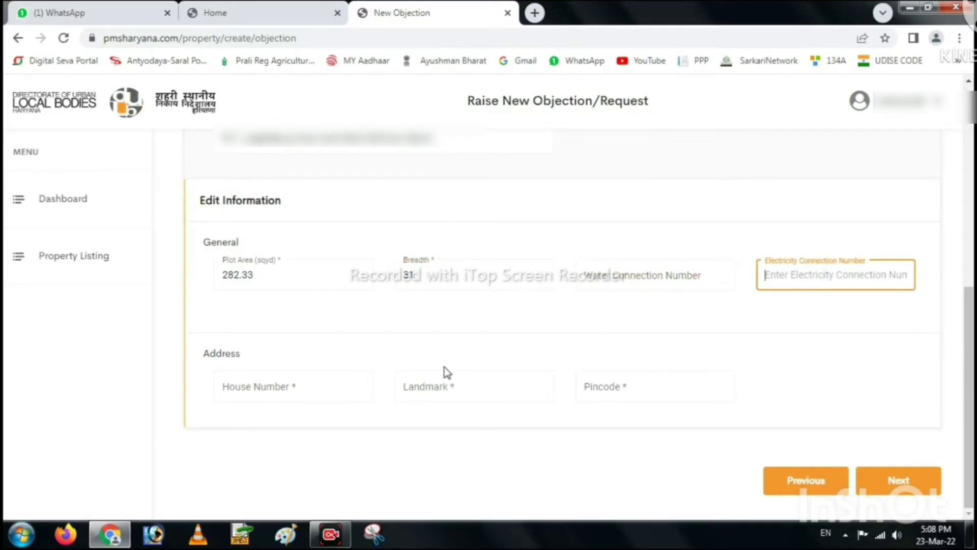
# Fill in the house number, landmark and pincode, then proceed to owner details.
pyautogui.click(309, 391)
pyautogui.write('00')
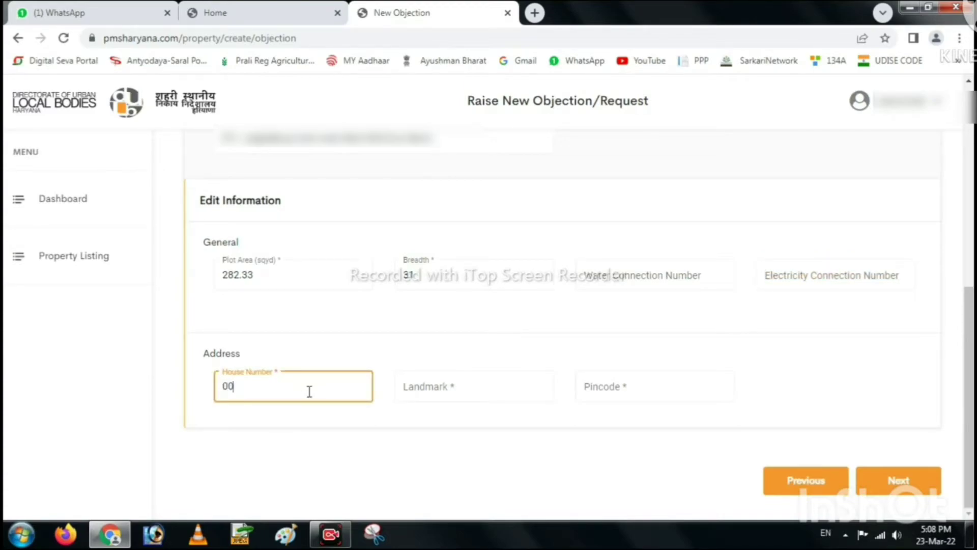
pyautogui.click(412, 390)
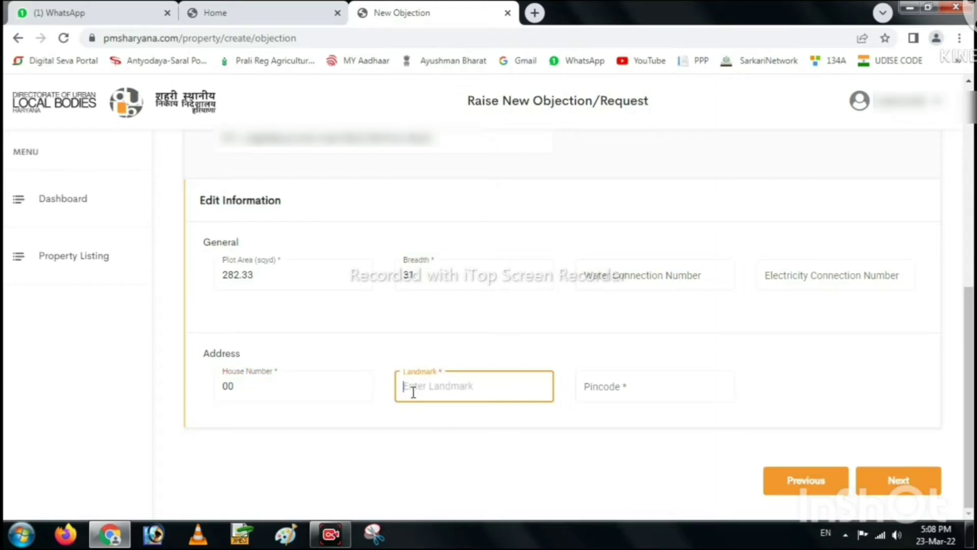
pyautogui.write('Near P')
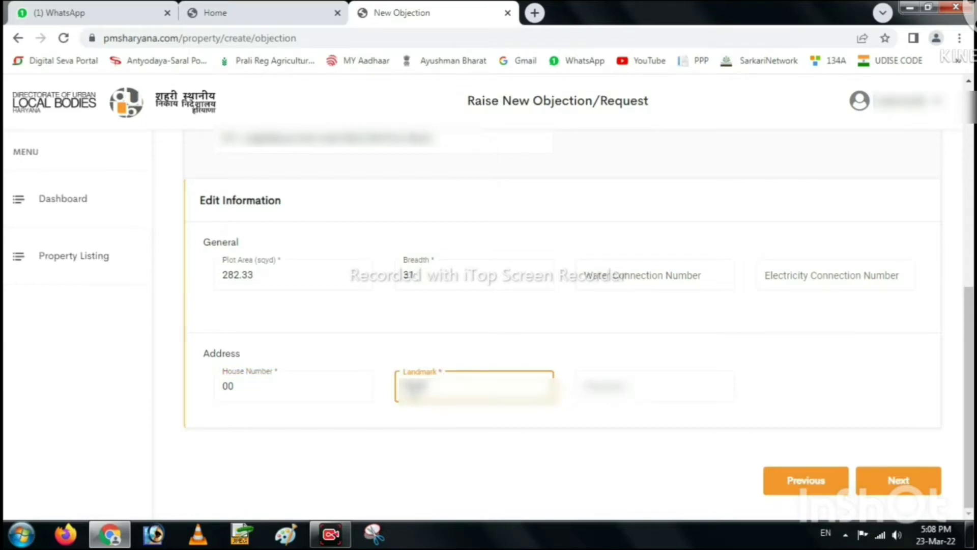
pyautogui.write('ark Road nea')
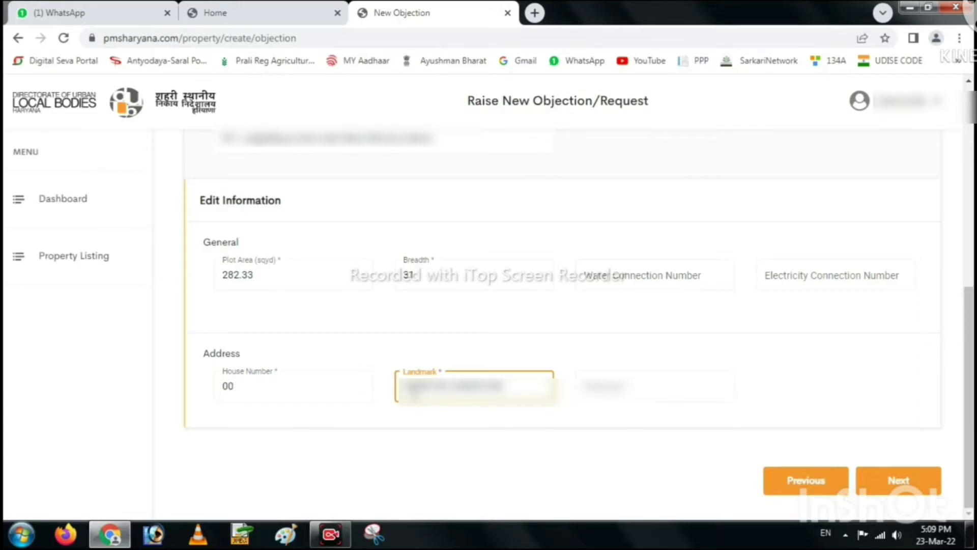
pyautogui.write('r park')
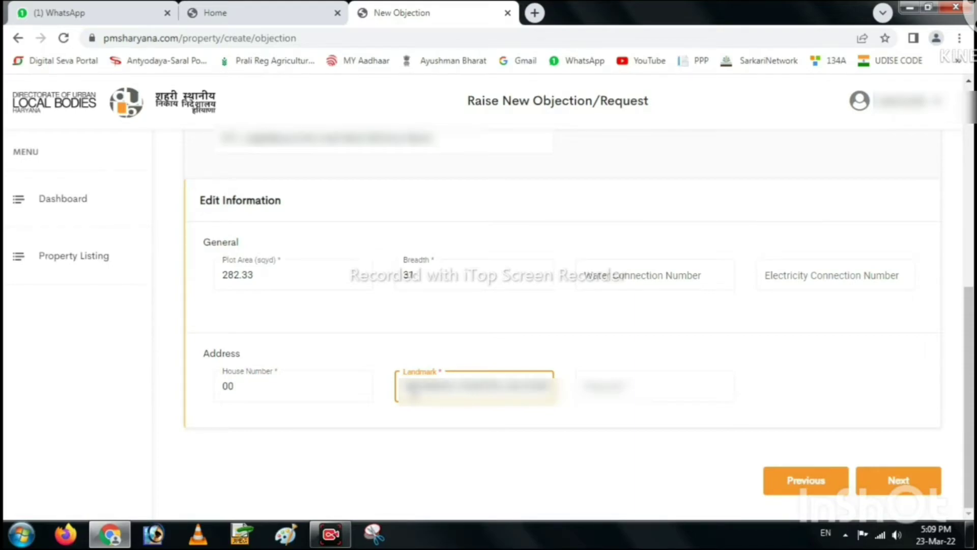
pyautogui.click(629, 375)
pyautogui.write('125001')
pyautogui.click(480, 386)
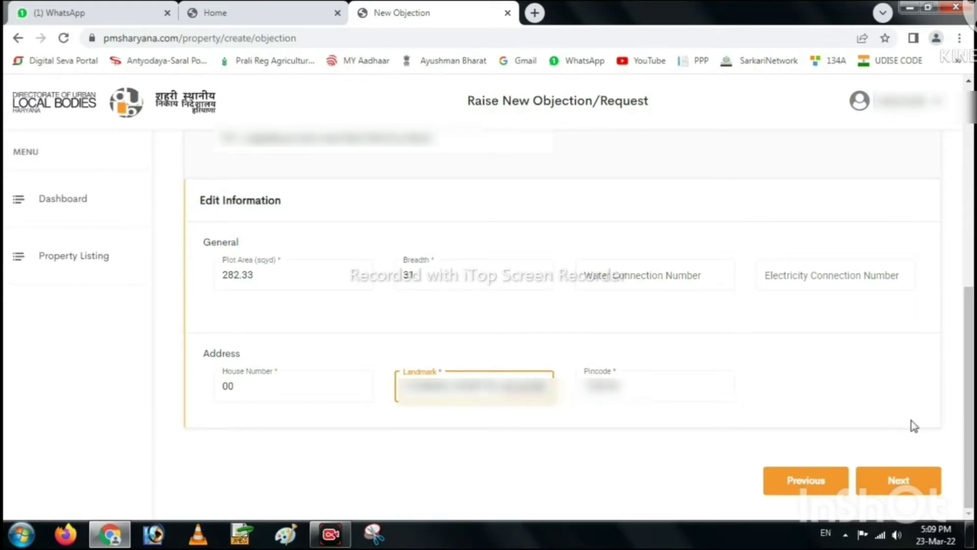
pyautogui.click(900, 481)
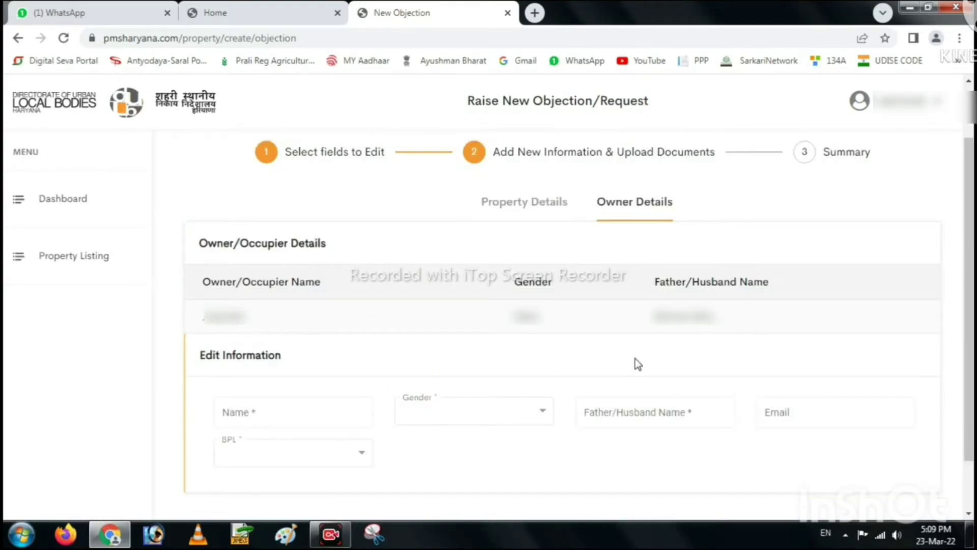
# Enter the owner's corrected name, gender Male and father/husband name.
pyautogui.click(293, 413)
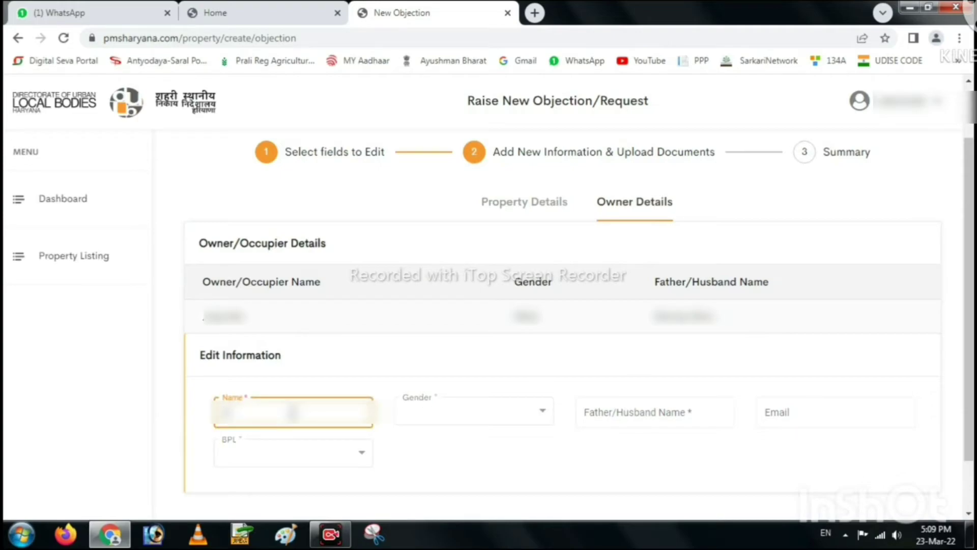
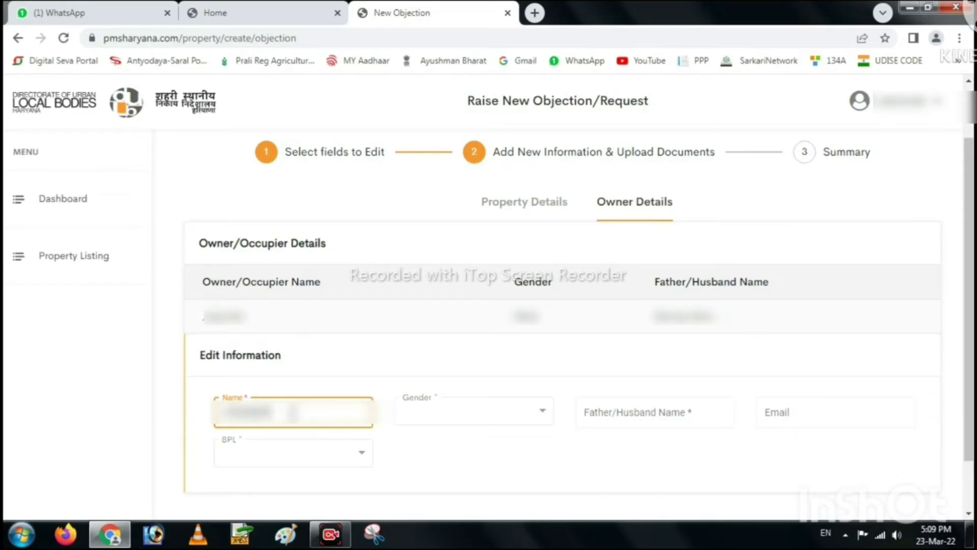
pyautogui.click(442, 419)
pyautogui.click(423, 443)
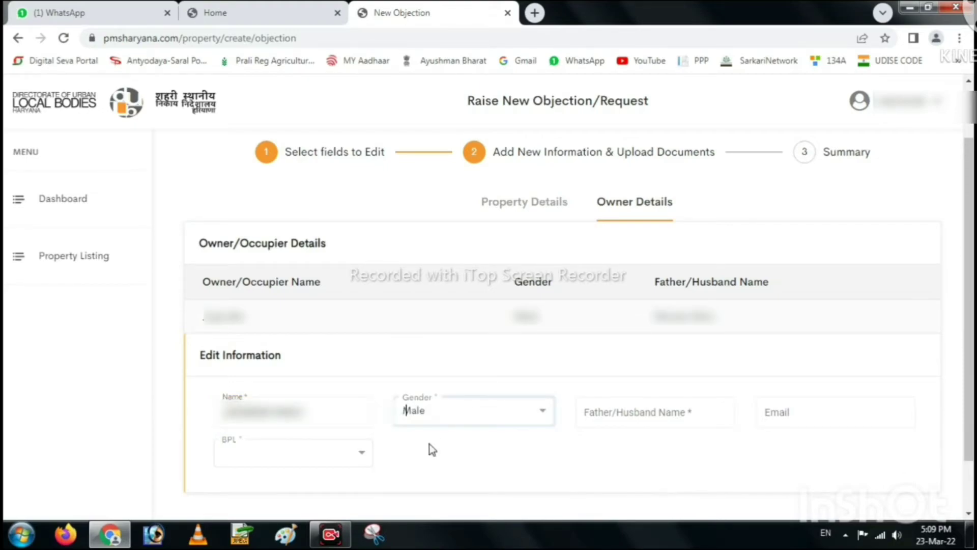
pyautogui.click(616, 413)
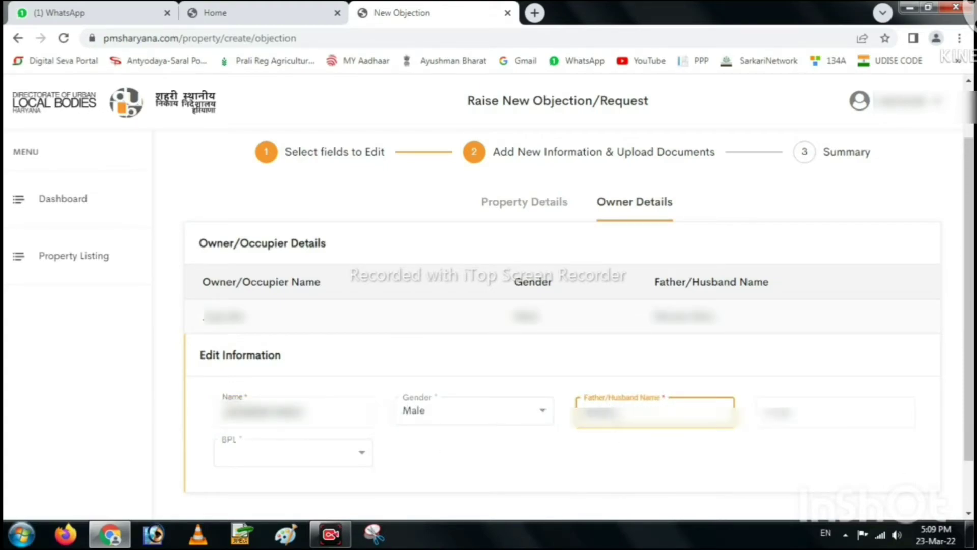
# Set BPL status to No, add the owner's e-mail, and continue to the summary.
pyautogui.click(256, 459)
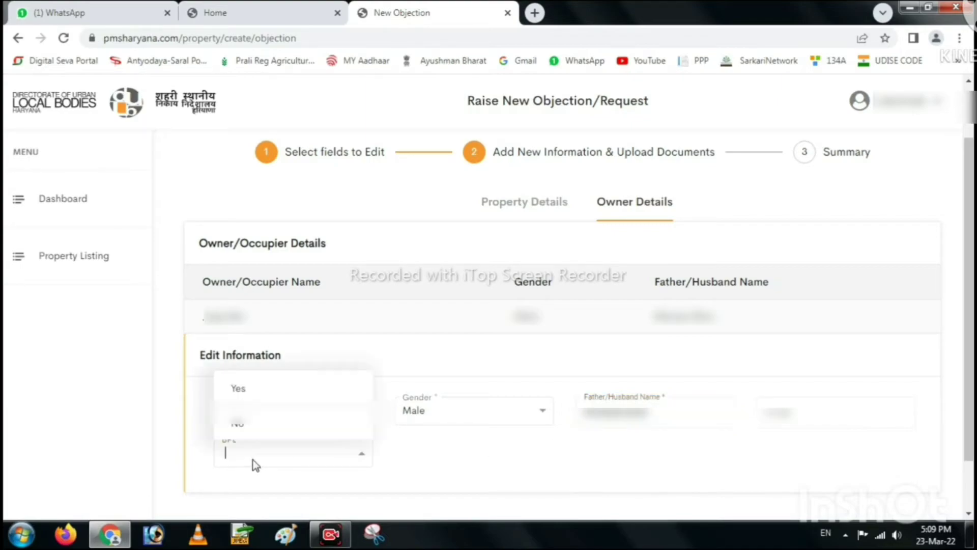
pyautogui.click(243, 422)
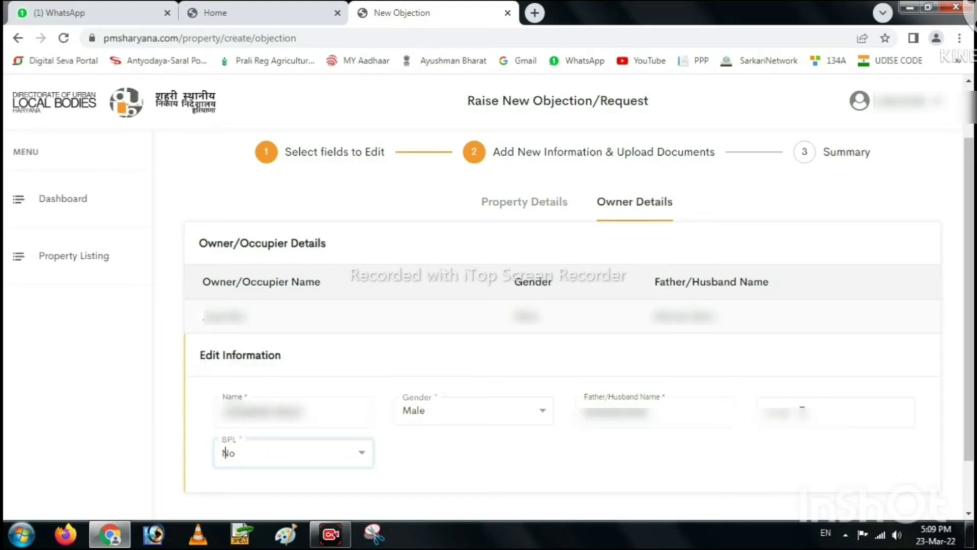
pyautogui.click(802, 409)
pyautogui.hotkey('ctrl', 'v')
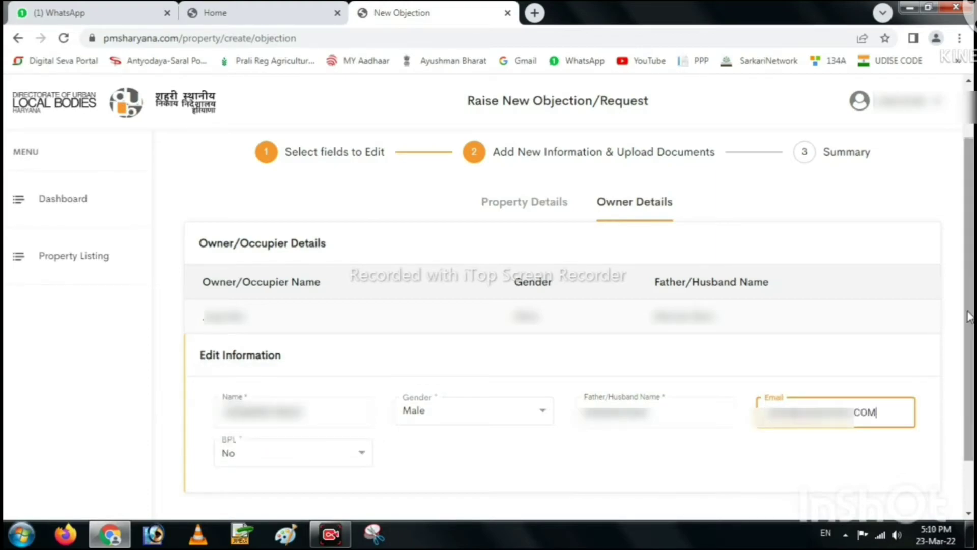
pyautogui.scroll(-1, 579, 315)
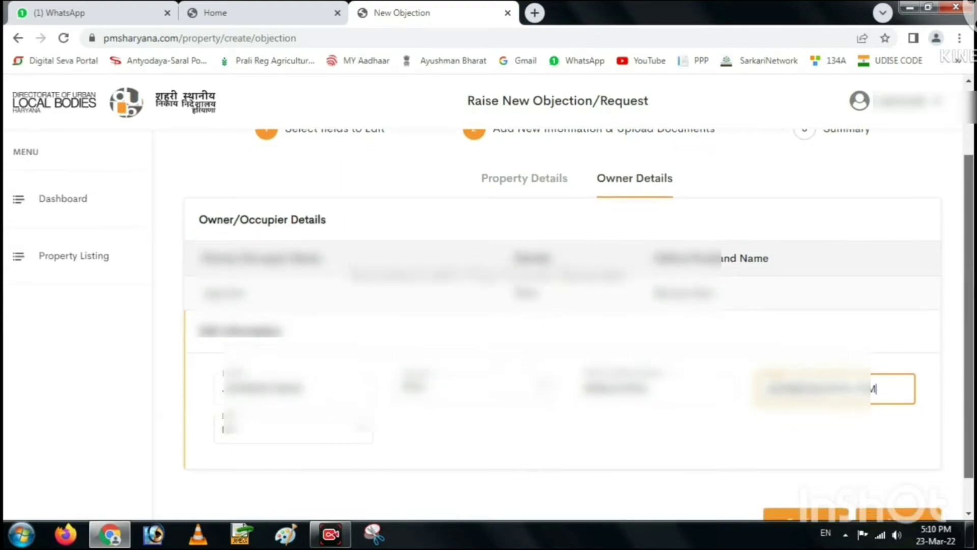
pyautogui.scroll(-1, 833, 471)
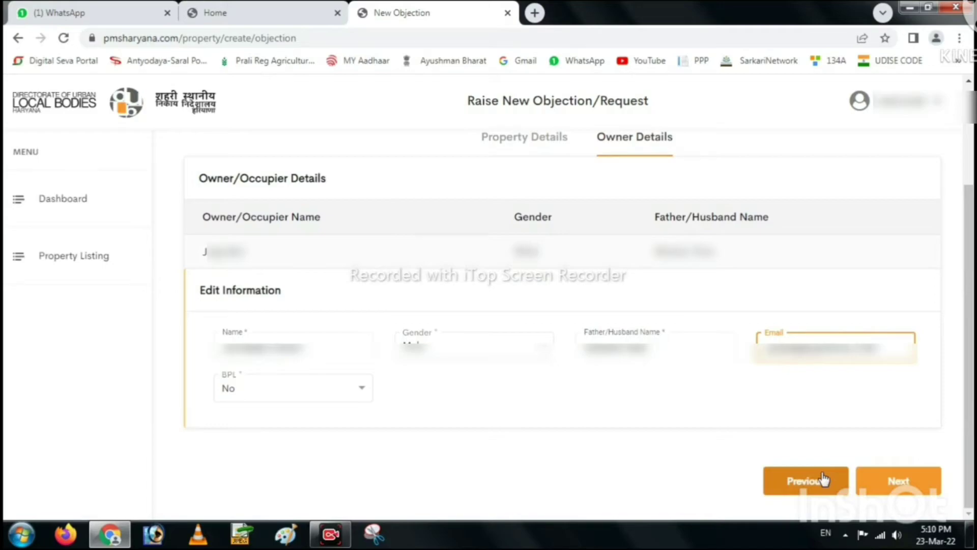
pyautogui.click(896, 480)
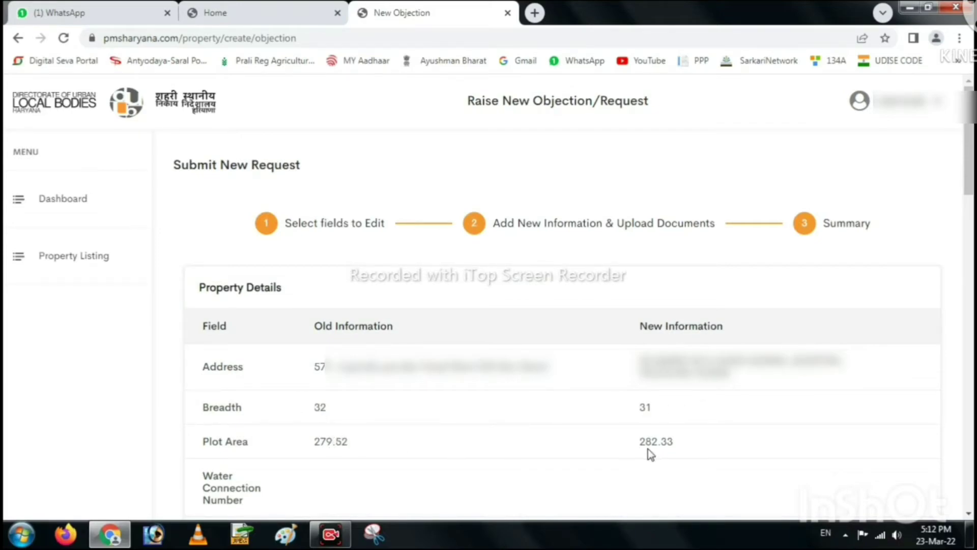
pyautogui.scroll(-6, 787, 505)
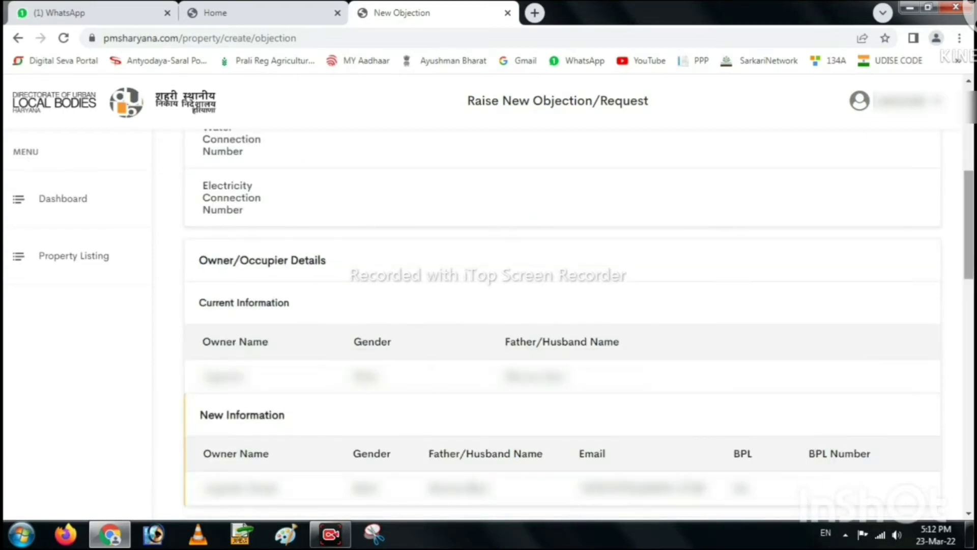
pyautogui.scroll(-2, 244, 273)
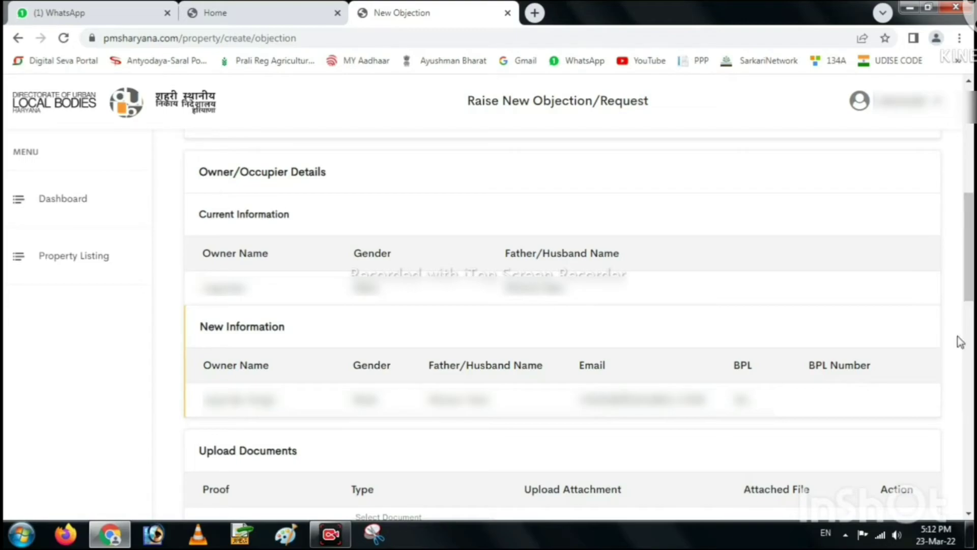
pyautogui.scroll(-5, 796, 502)
pyautogui.scroll(-1, 797, 501)
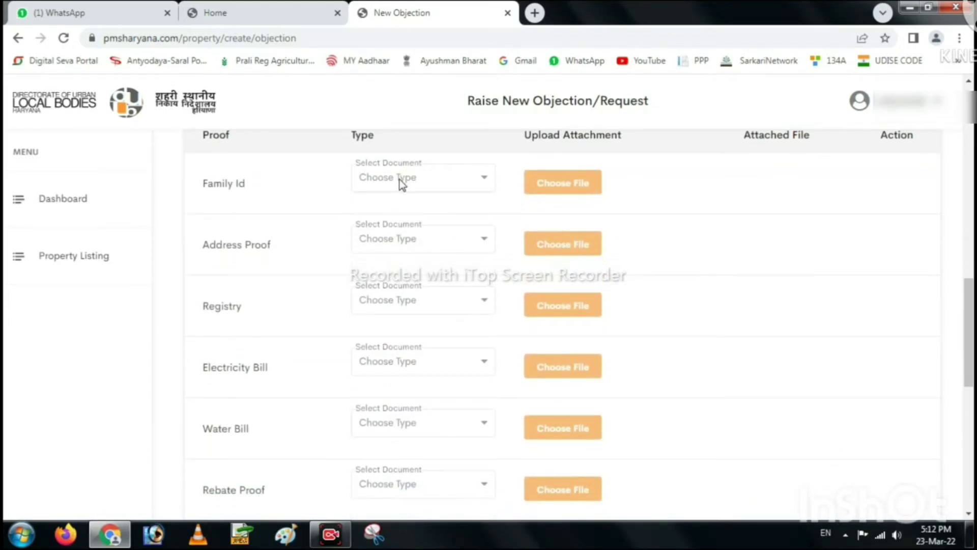
# Upload ppp j.jpg from the Desktop proof folder as the Family Id proof.
pyautogui.click(399, 179)
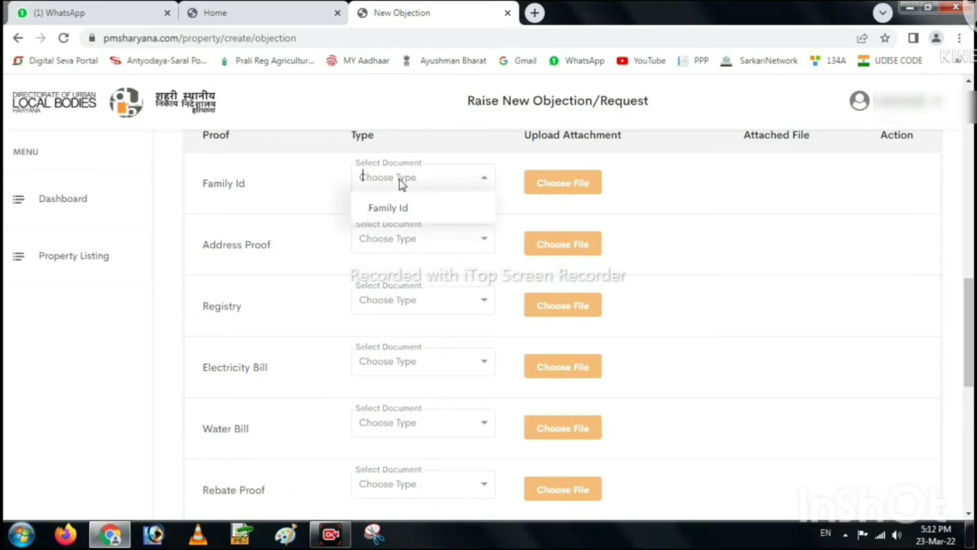
pyautogui.click(382, 211)
pyautogui.click(581, 179)
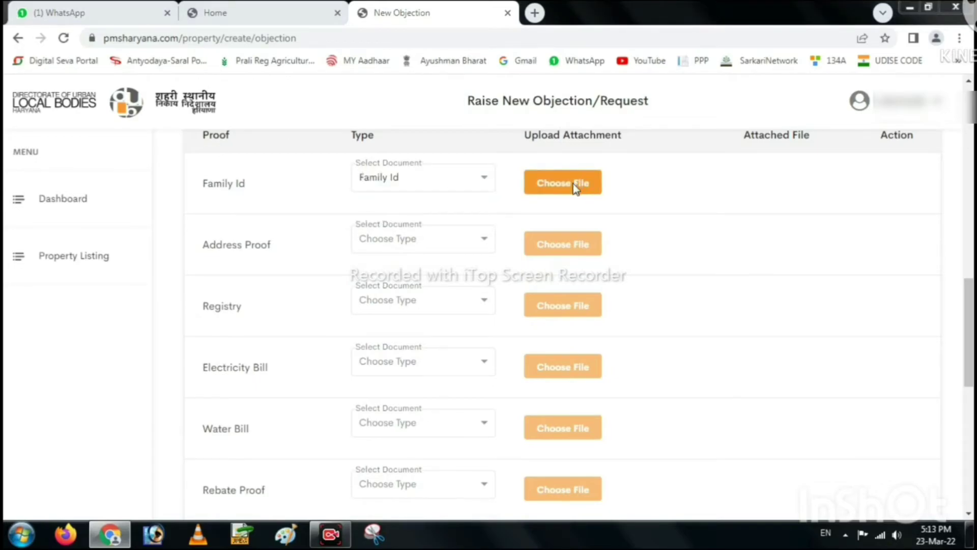
pyautogui.click(64, 99)
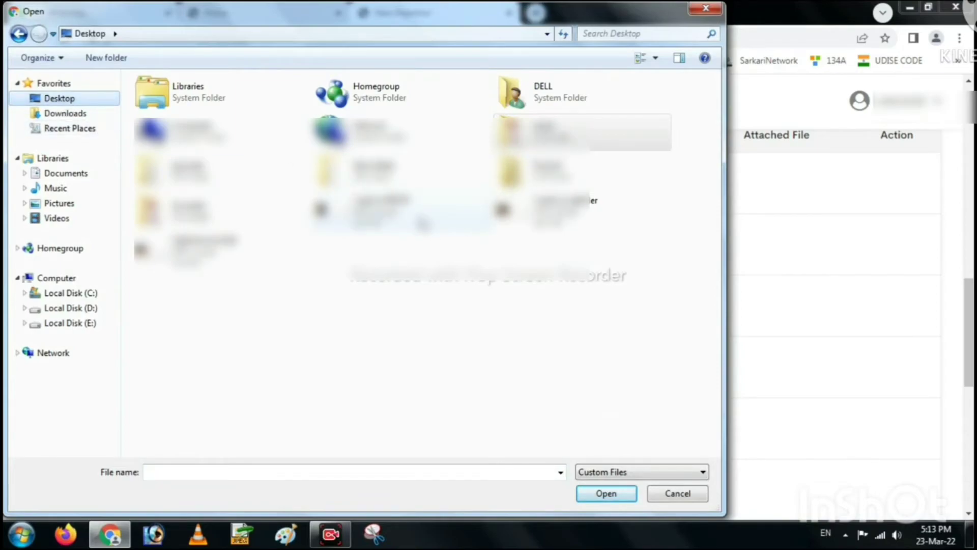
pyautogui.click(204, 192)
pyautogui.doubleClick(203, 175)
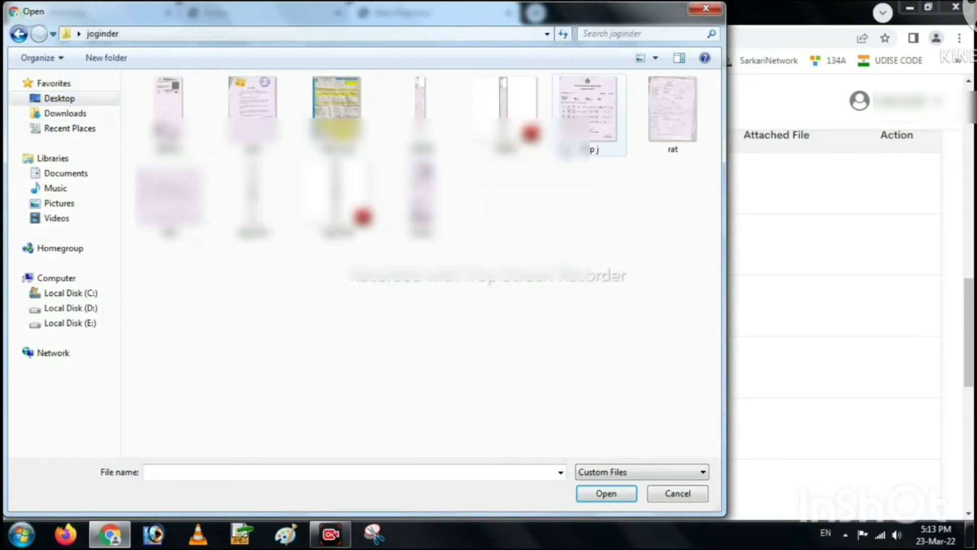
pyautogui.click(589, 117)
pyautogui.click(606, 494)
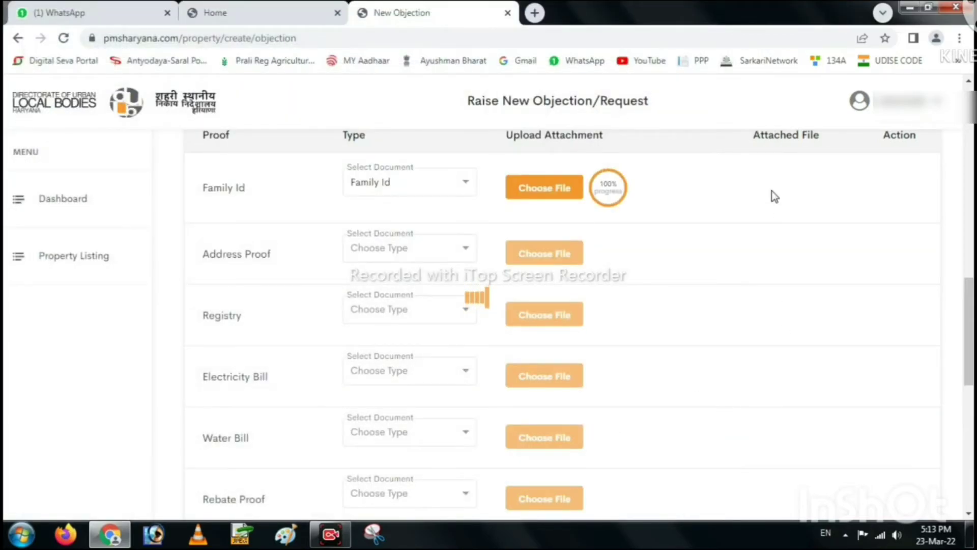
# Set Address Proof type to Electricity Bill and upload idddd.pdf.
pyautogui.click(407, 255)
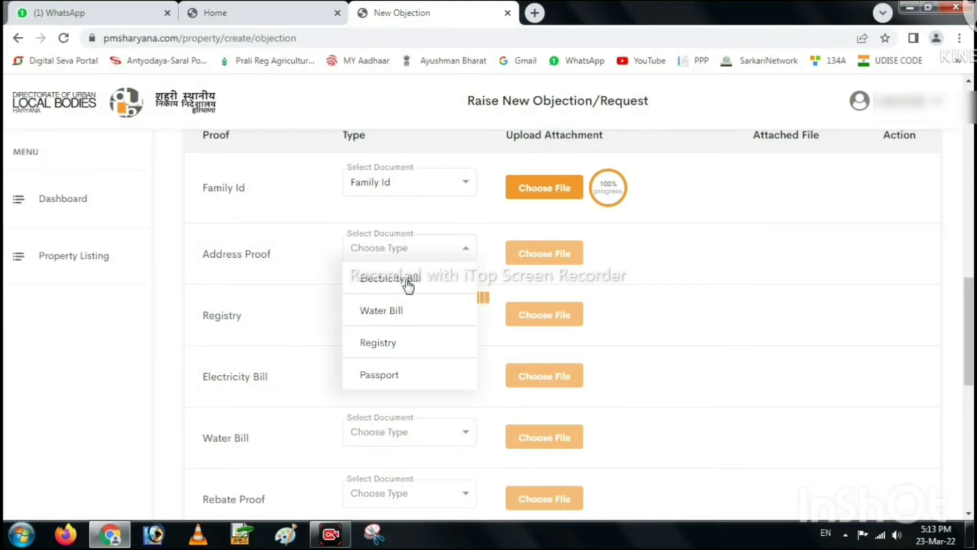
pyautogui.click(407, 282)
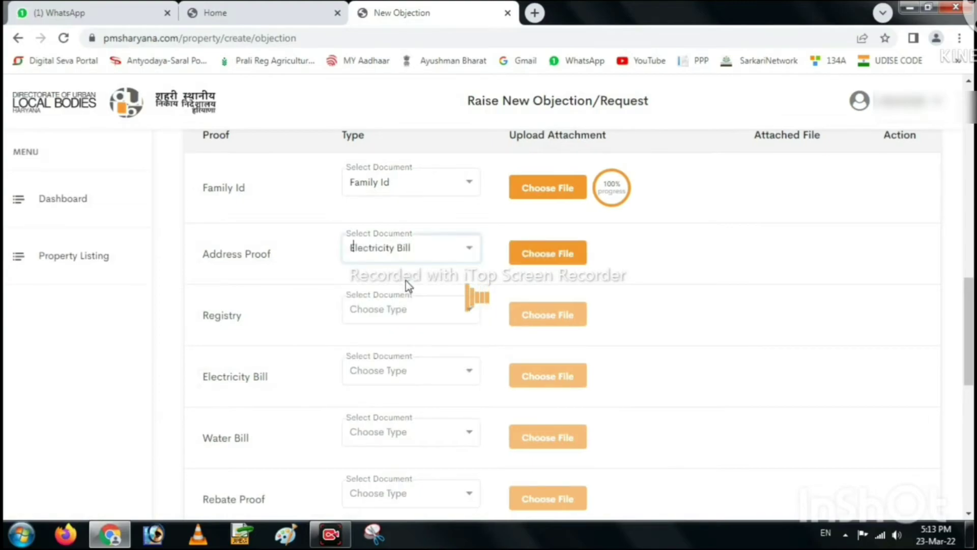
pyautogui.click(539, 255)
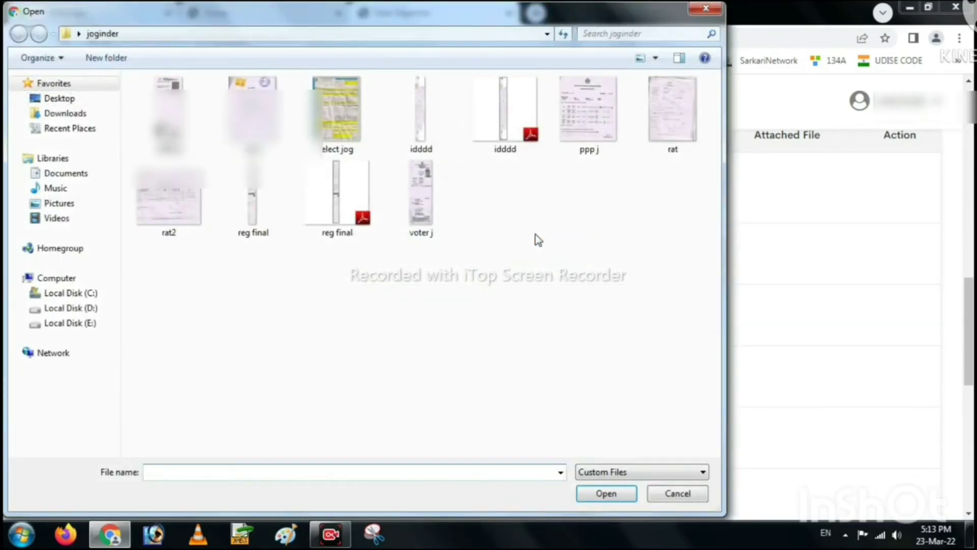
pyautogui.click(500, 148)
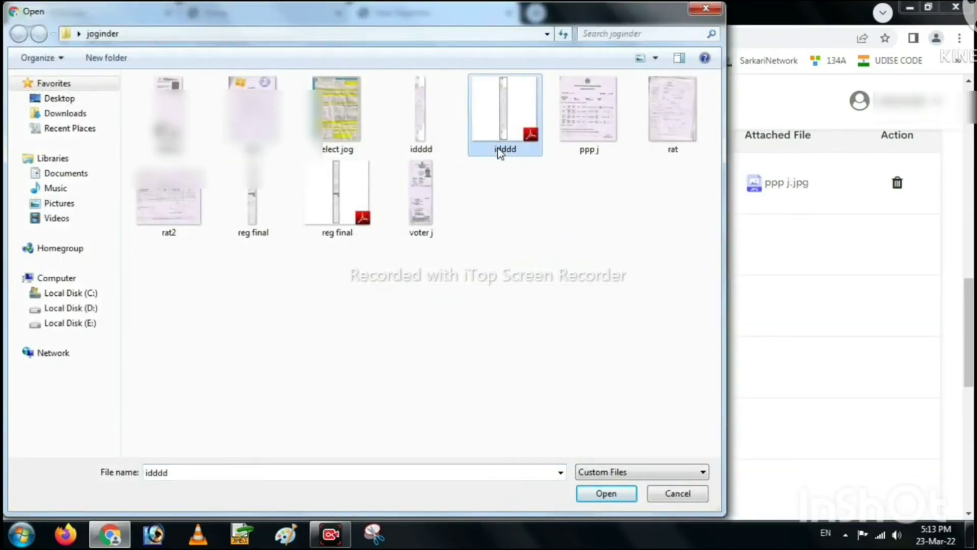
pyautogui.click(603, 492)
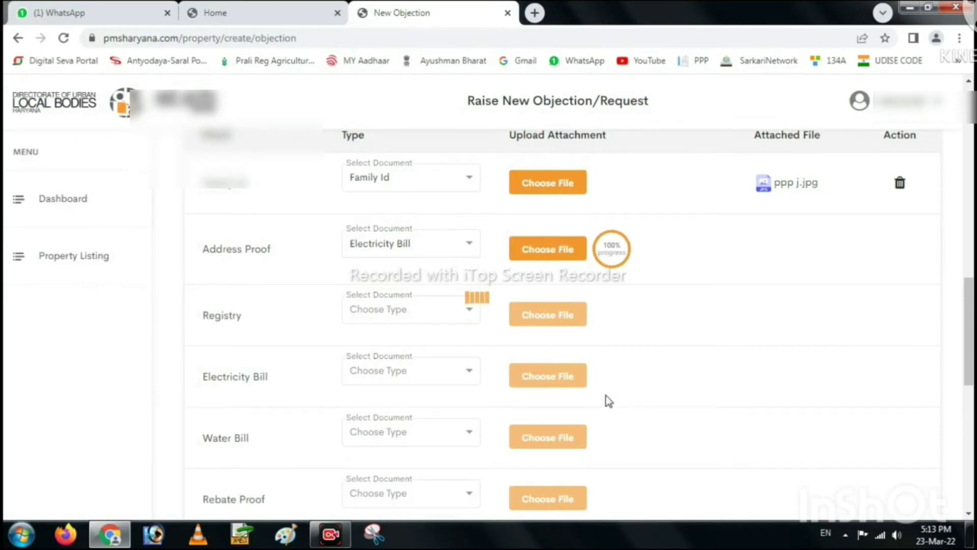
# Set the Registry proof type to Registry and upload reg final.pdf.
pyautogui.click(389, 313)
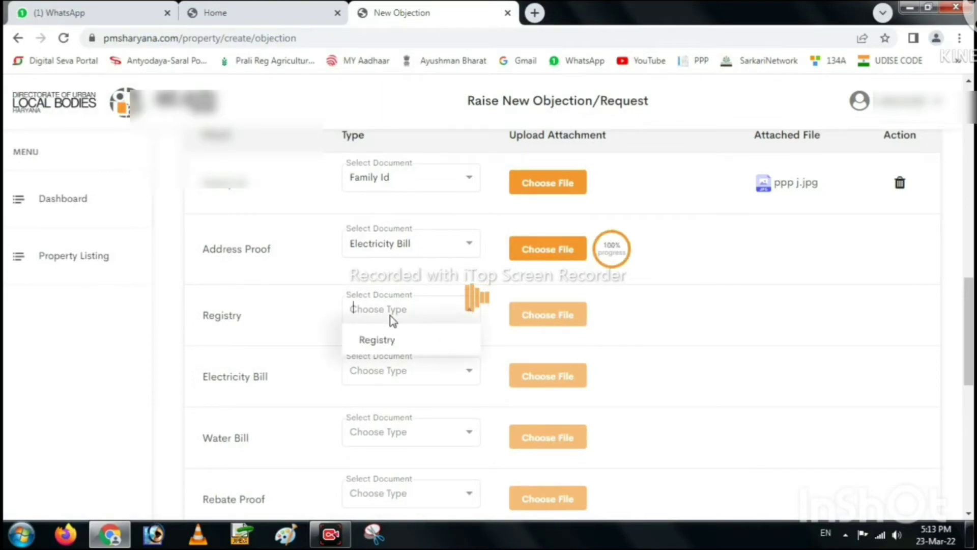
pyautogui.click(376, 341)
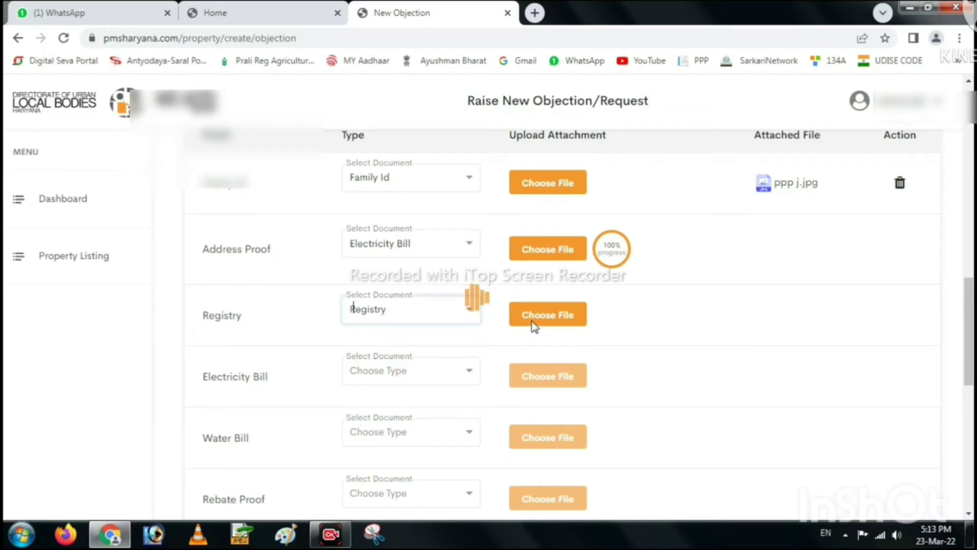
pyautogui.click(533, 320)
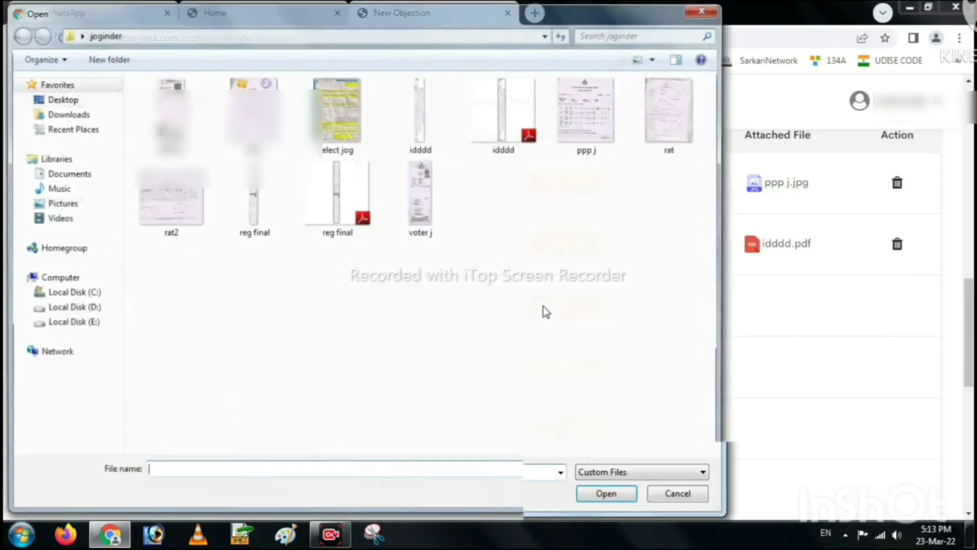
pyautogui.click(336, 196)
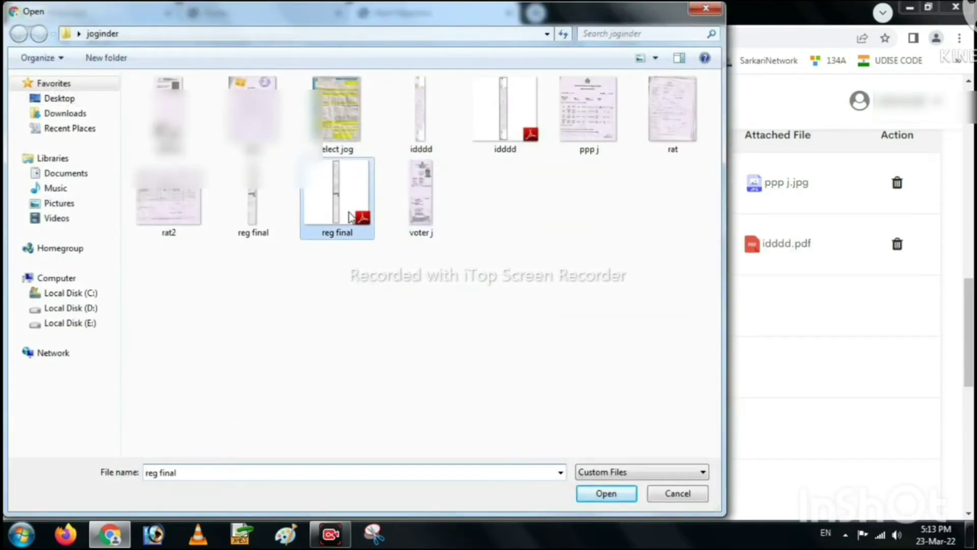
pyautogui.click(604, 495)
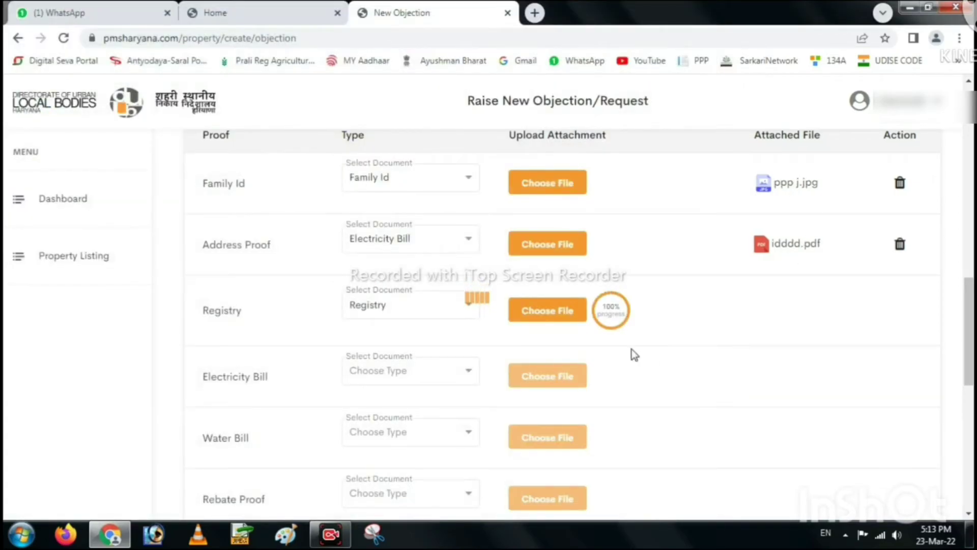
# Set the Electricity Bill proof type and upload the elect jog file.
pyautogui.click(383, 377)
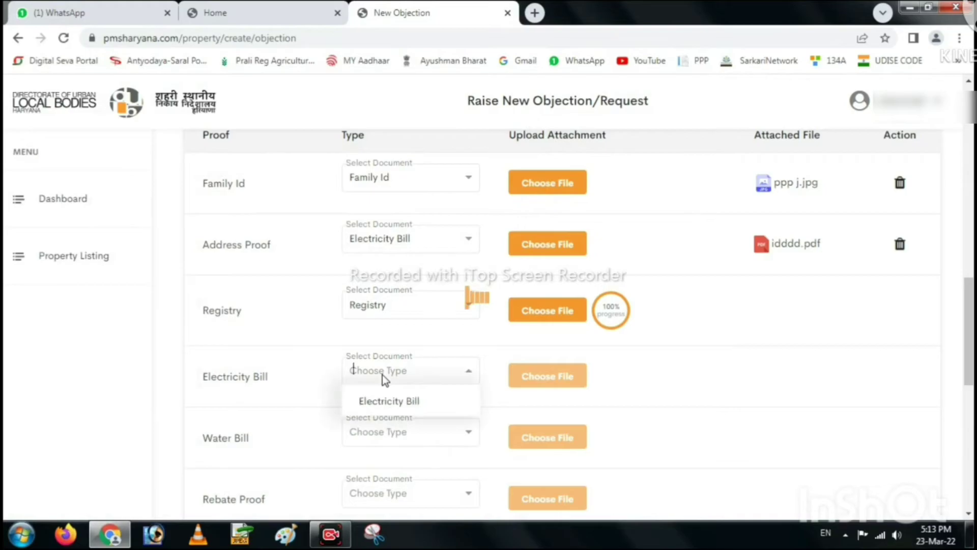
pyautogui.click(378, 403)
pyautogui.click(557, 379)
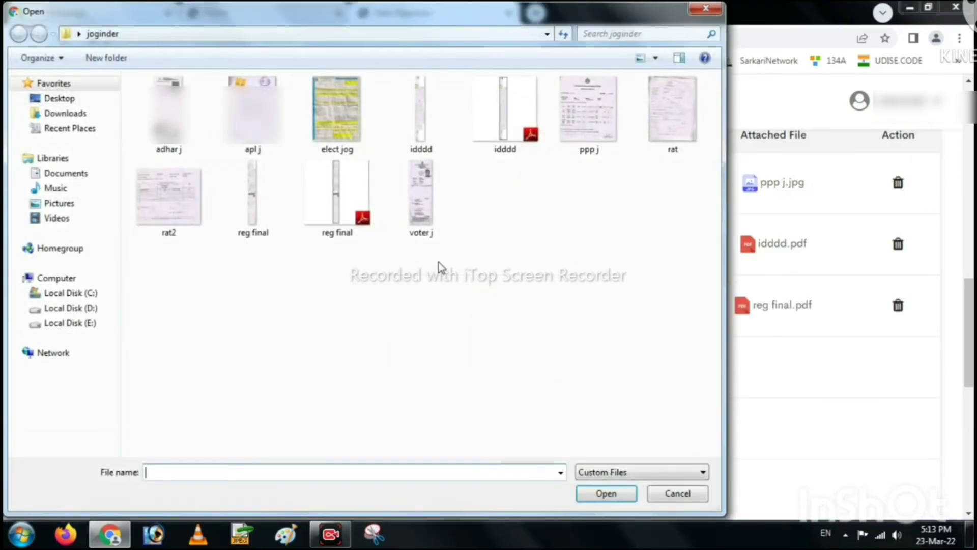
pyautogui.click(360, 137)
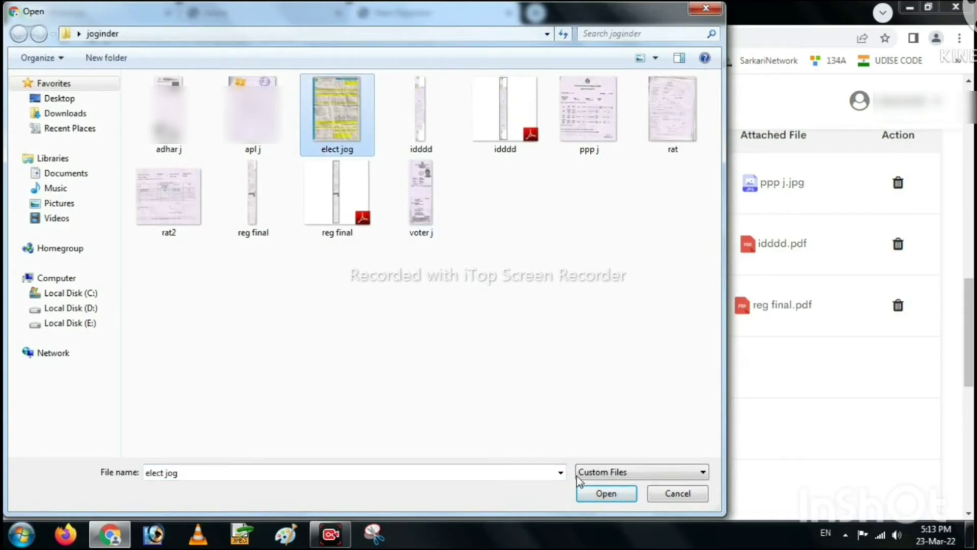
pyautogui.click(601, 494)
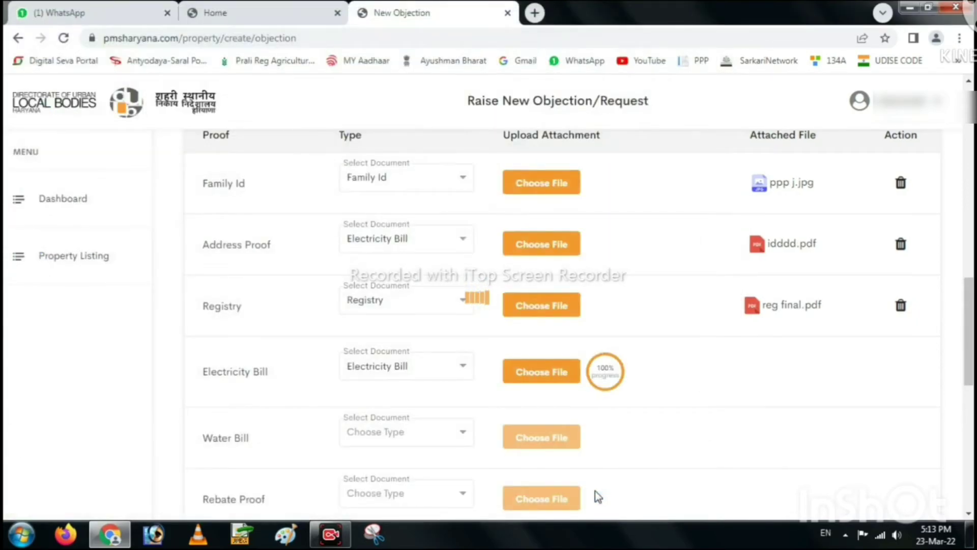
# Choose Voter Id as the verification UID type and enter the voter ID number.
pyautogui.scroll(-1, 468, 470)
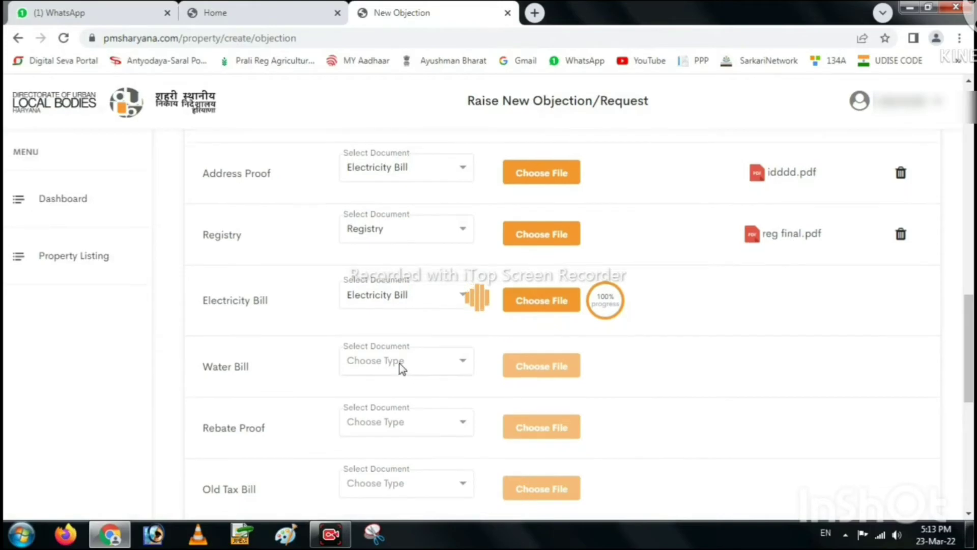
pyautogui.scroll(-1, 403, 364)
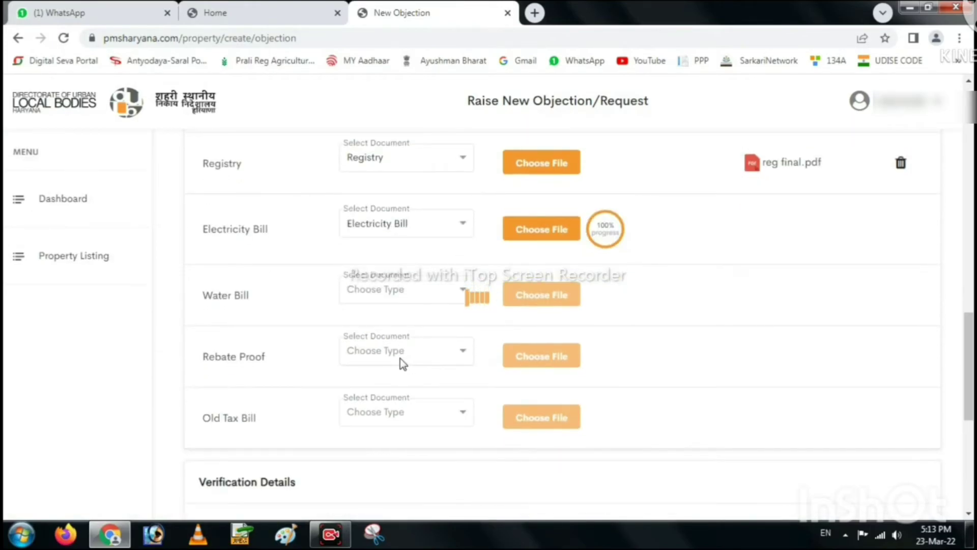
pyautogui.scroll(-1, 409, 354)
pyautogui.scroll(-2, 416, 342)
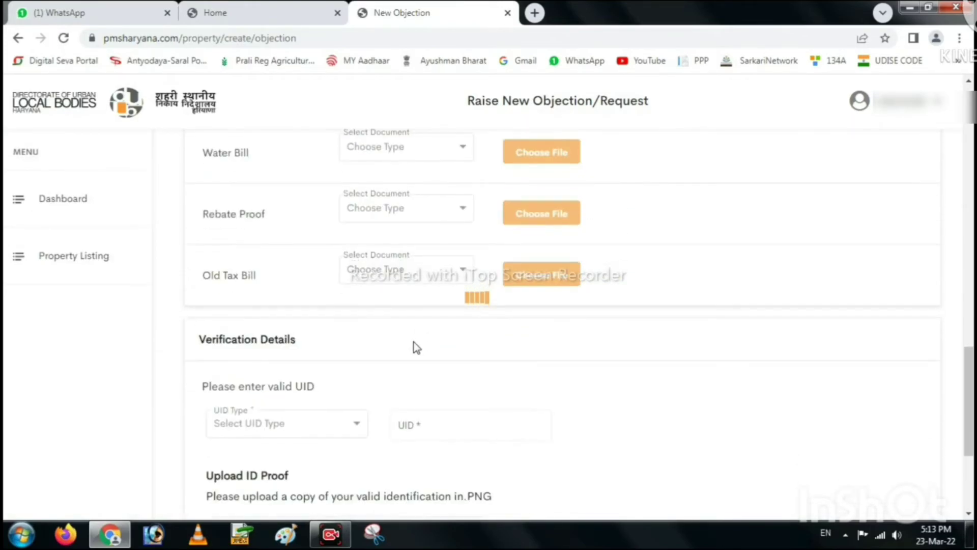
pyautogui.click(262, 352)
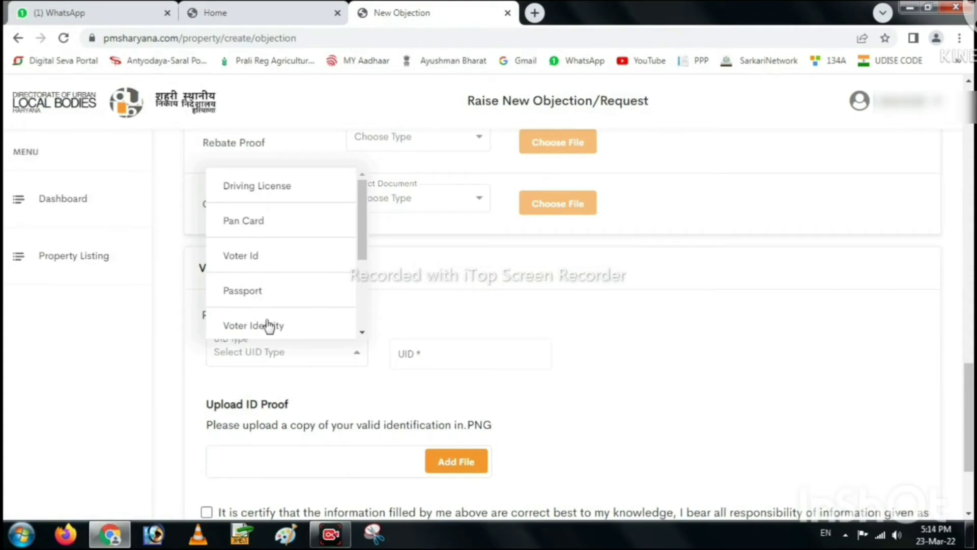
pyautogui.moveTo(363, 222)
pyautogui.mouseDown()
pyautogui.moveTo(364, 310)
pyautogui.moveTo(353, 223)
pyautogui.mouseUp()
pyautogui.click(273, 255)
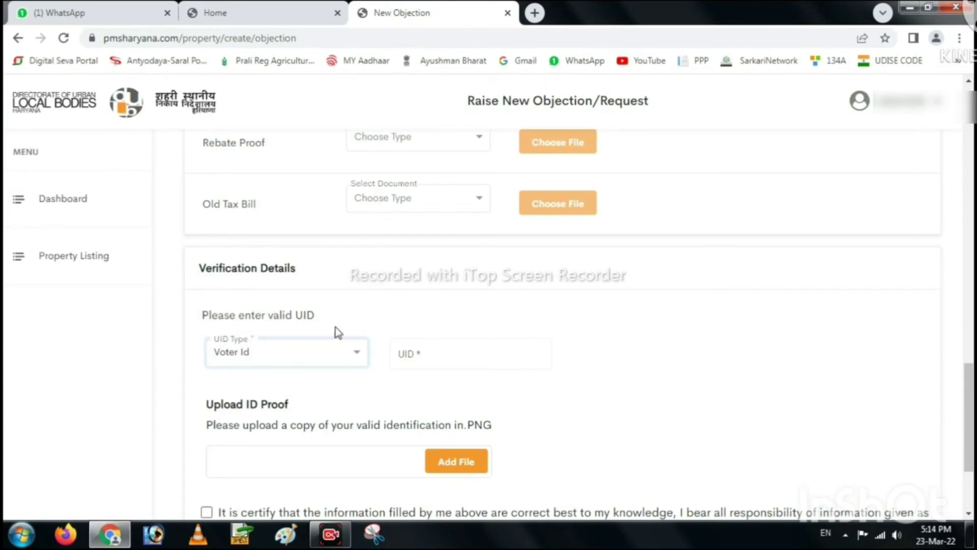
pyautogui.click(417, 363)
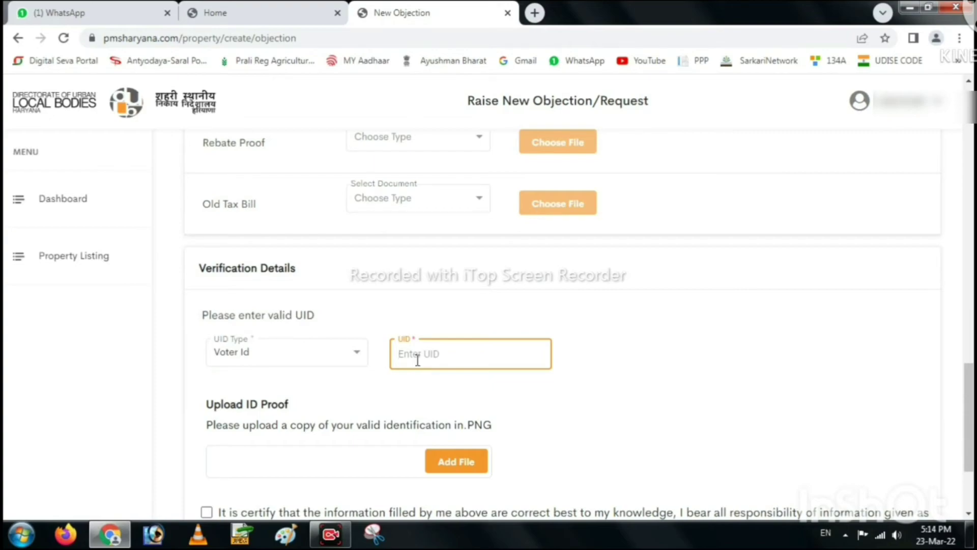
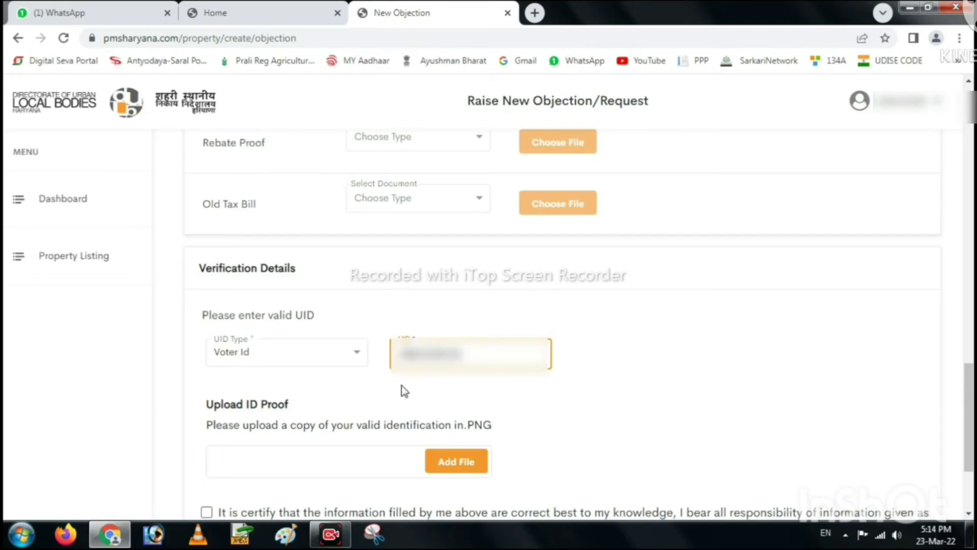
# Attach idddd.pdf as the ID proof file.
pyautogui.click(253, 458)
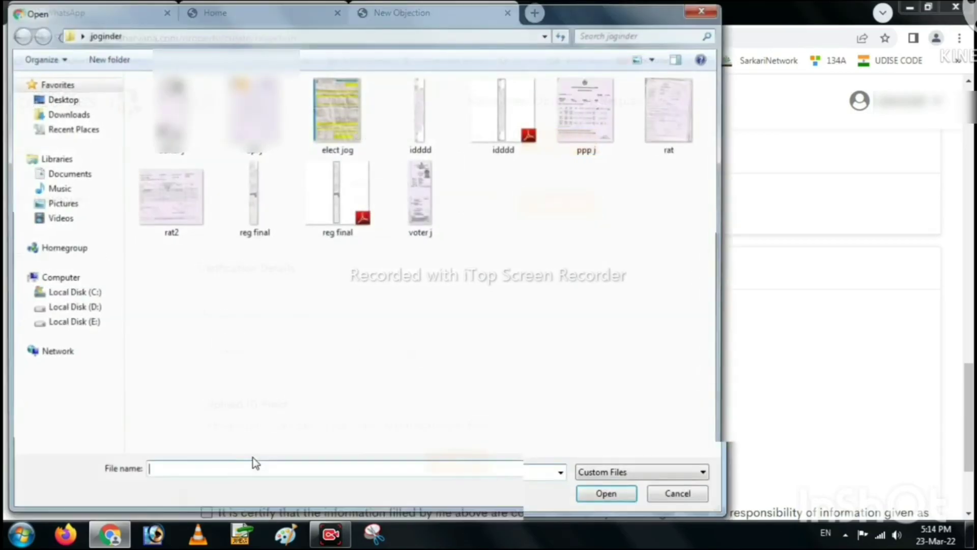
pyautogui.click(485, 152)
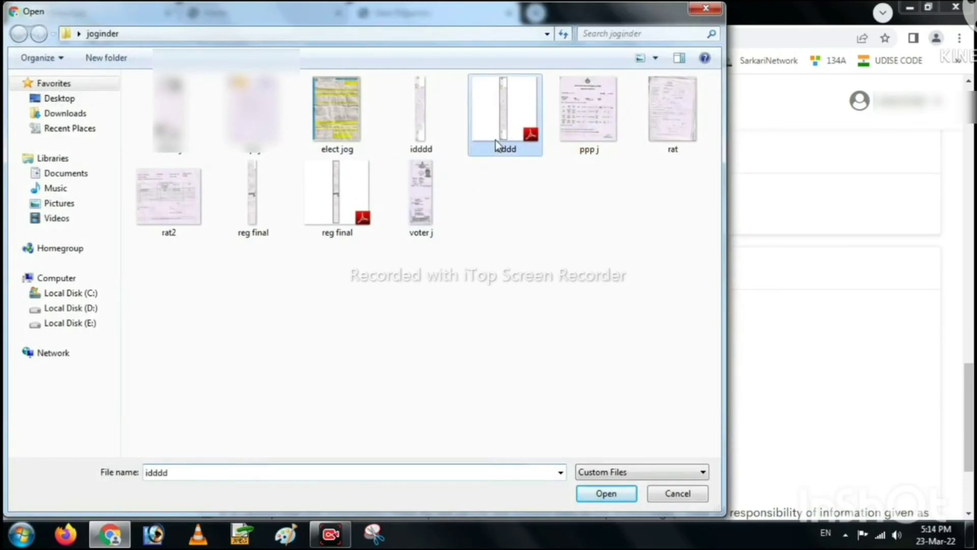
pyautogui.click(606, 493)
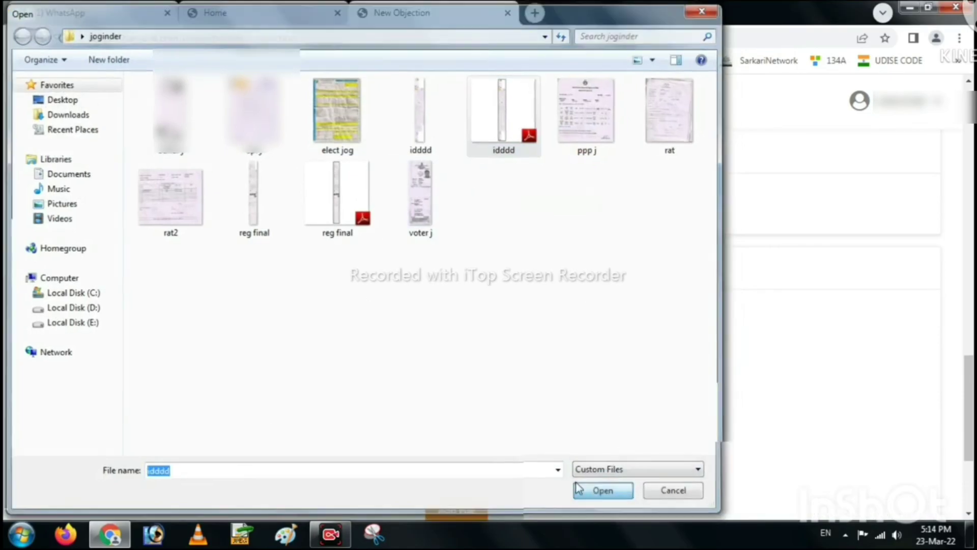
# Tick the certification declaration checkbox below the uploads.
pyautogui.scroll(-1, 333, 450)
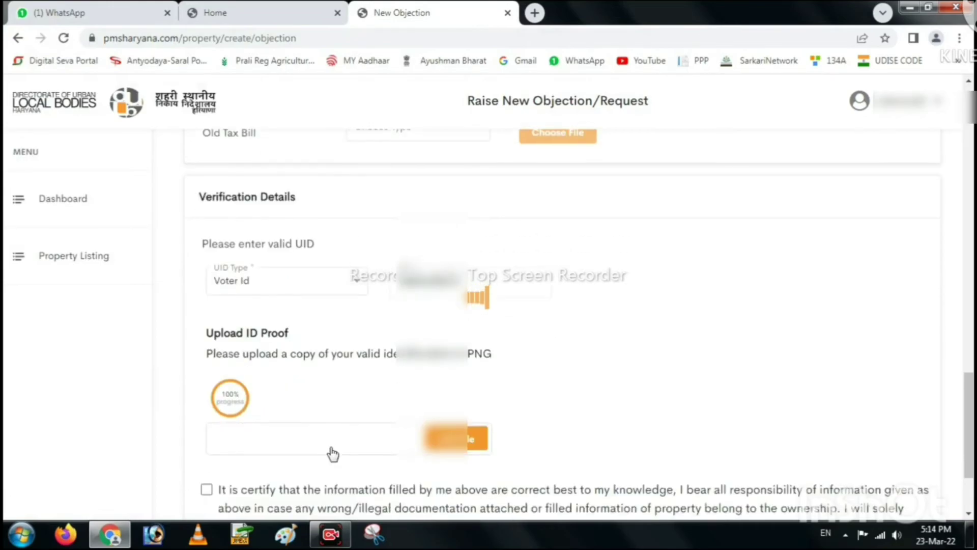
pyautogui.scroll(-1, 293, 410)
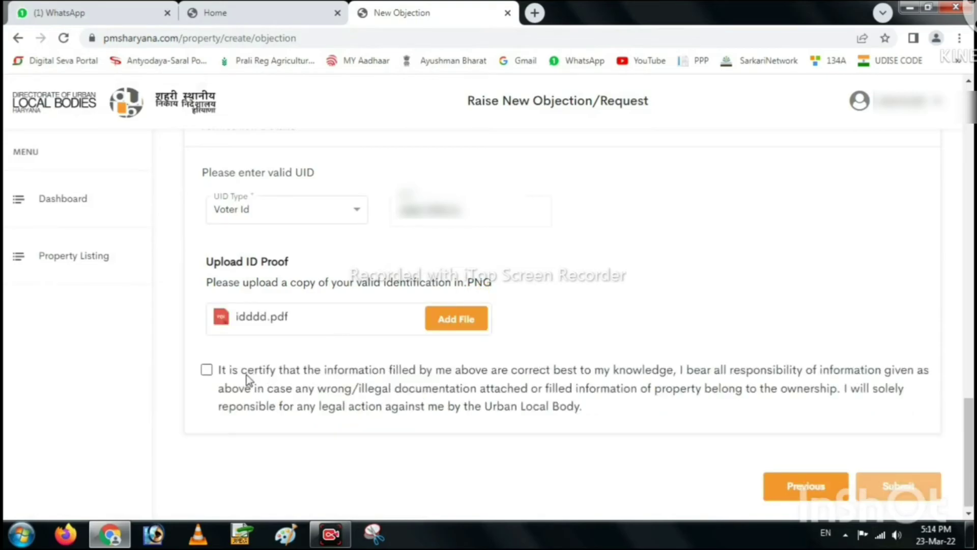
pyautogui.click(207, 370)
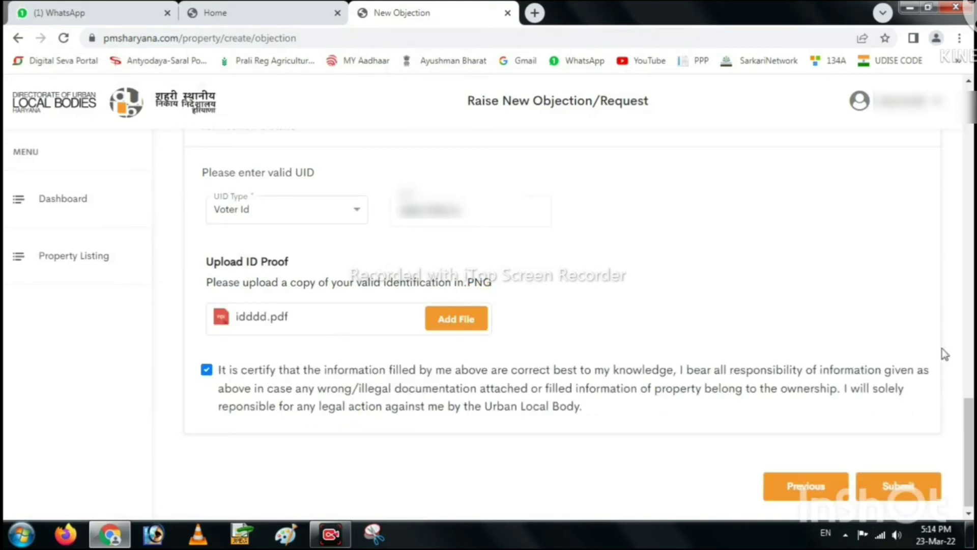
pyautogui.scroll(-1, 945, 355)
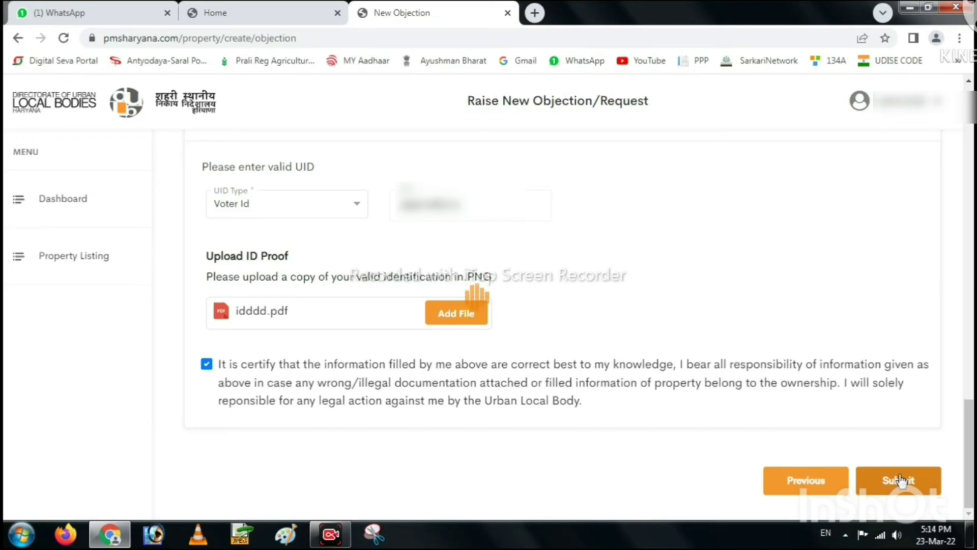
# Submit the objection request, then log out of the portal from the user menu.
pyautogui.click(899, 480)
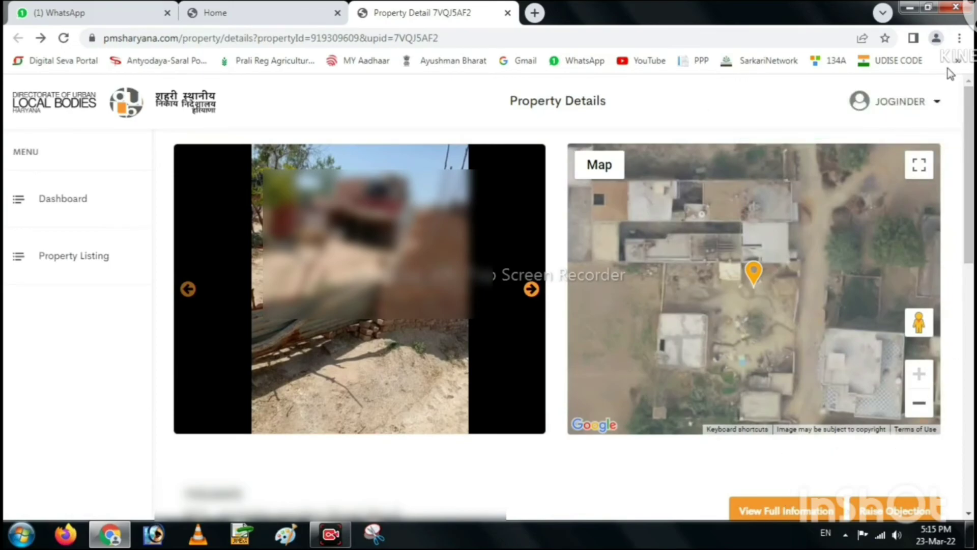
pyautogui.click(909, 101)
pyautogui.click(866, 139)
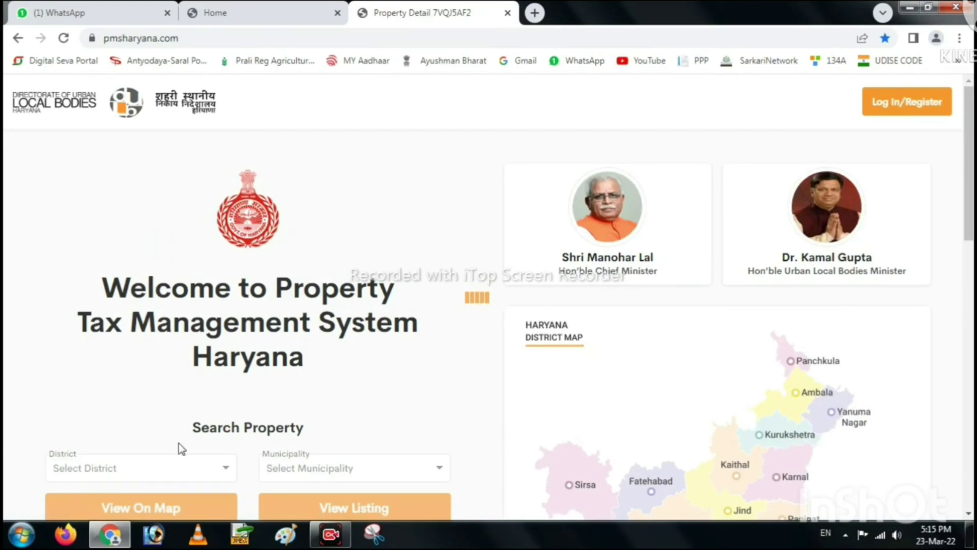
# Set the District to Kaithal in the property search.
pyautogui.click(128, 467)
pyautogui.write('KAI')
pyautogui.click(128, 466)
pyautogui.click(127, 444)
pyautogui.click(116, 469)
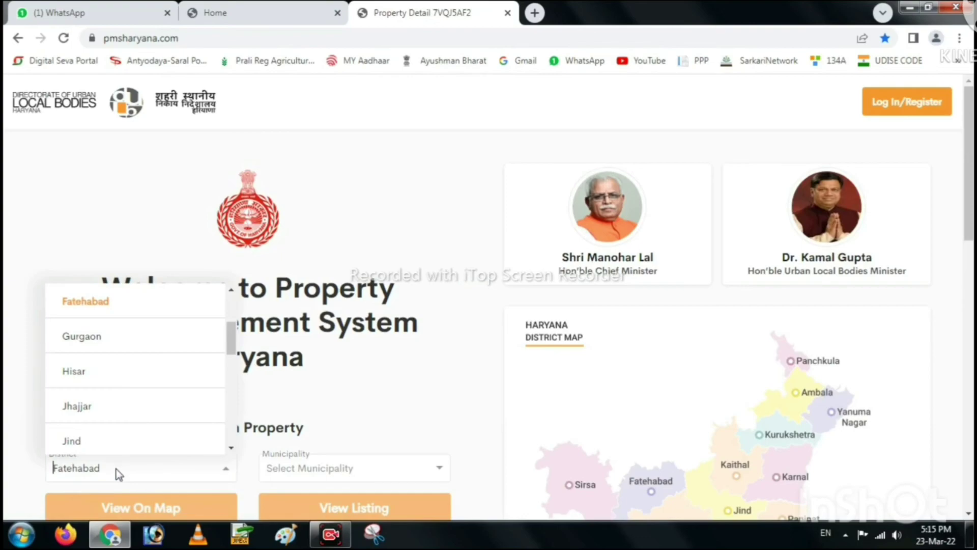
pyautogui.write('KAI')
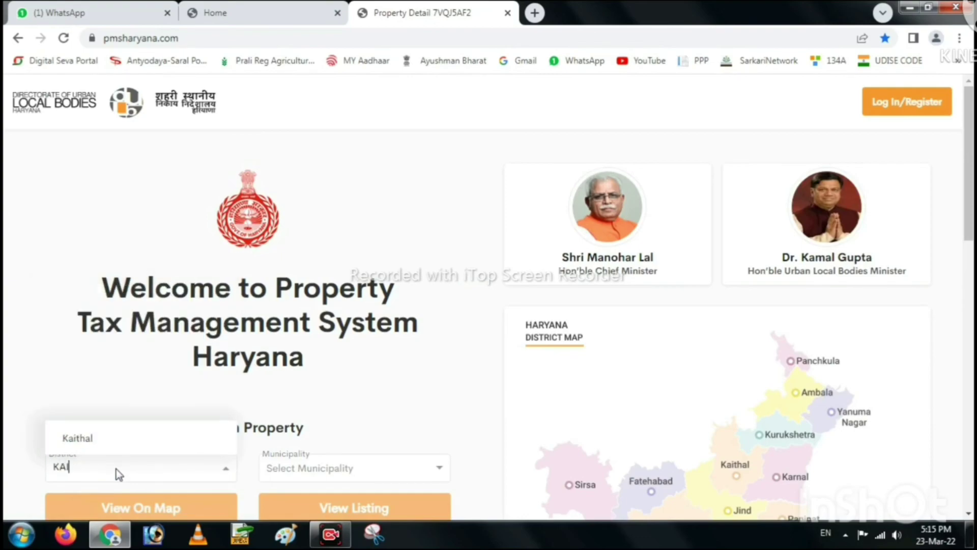
pyautogui.click(128, 440)
# Pick the Kaithal municipality, paste the Property ID and view the matching listing.
pyautogui.click(329, 479)
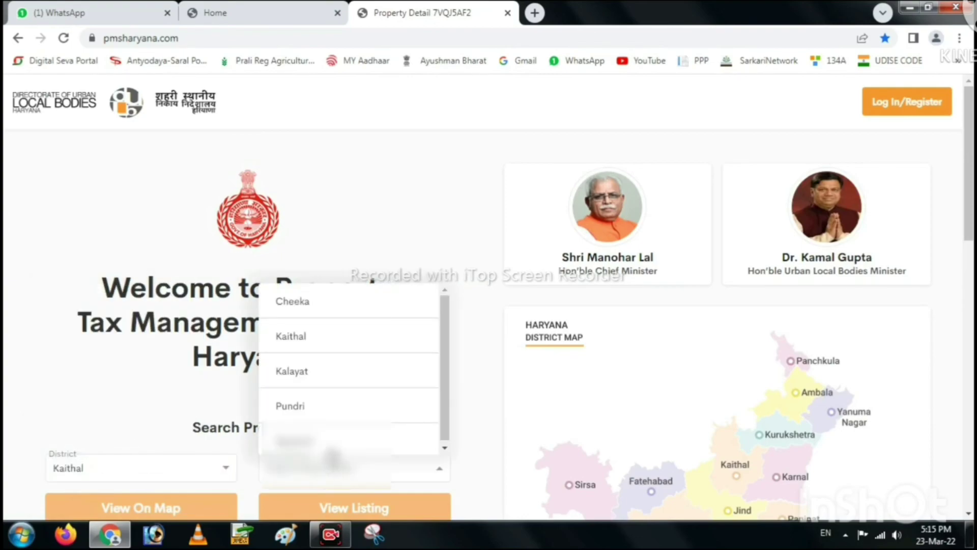
pyautogui.click(304, 442)
pyautogui.scroll(-5, 308, 407)
pyautogui.click(301, 342)
pyautogui.hotkey('ctrl', 'v')
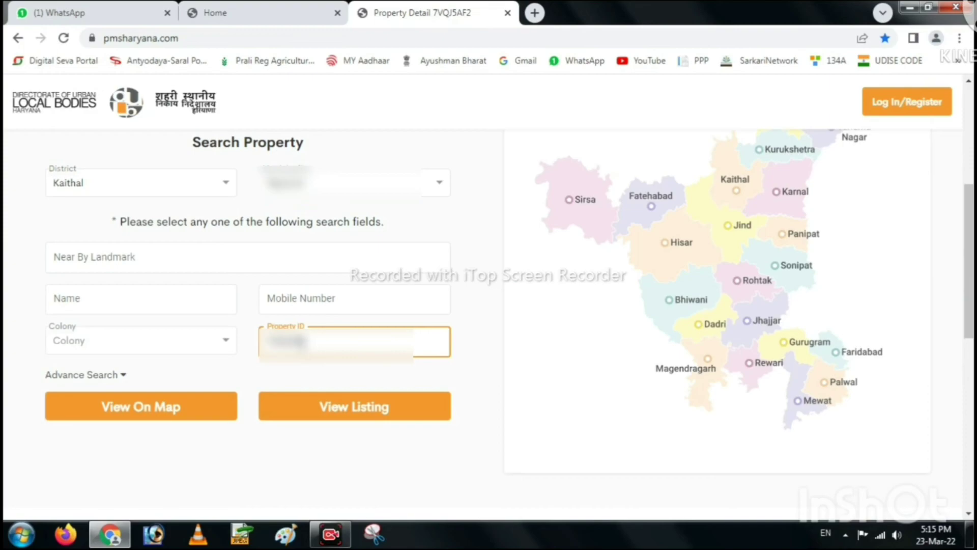
pyautogui.click(356, 407)
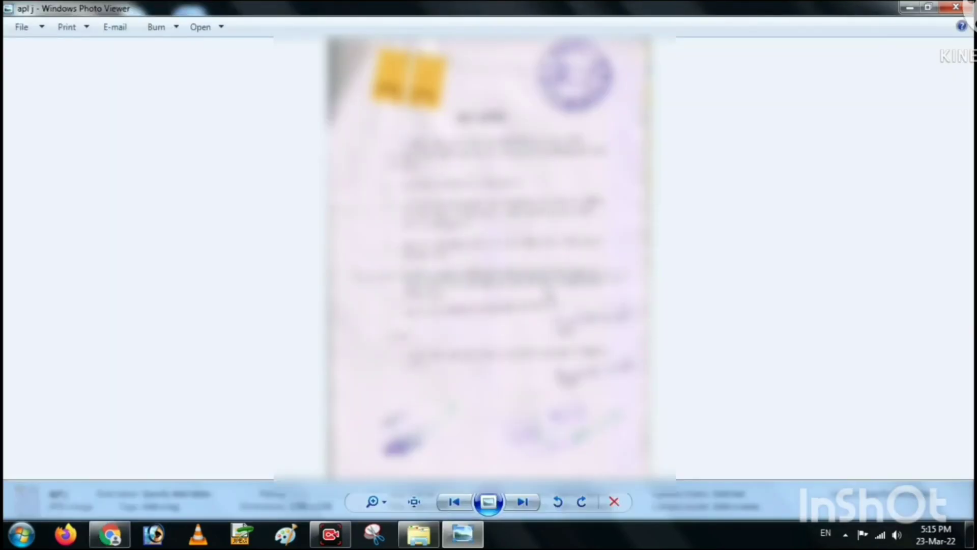
# Step through the saved proof scans up to reg final, then return to the browser listing.
pyautogui.click(523, 502)
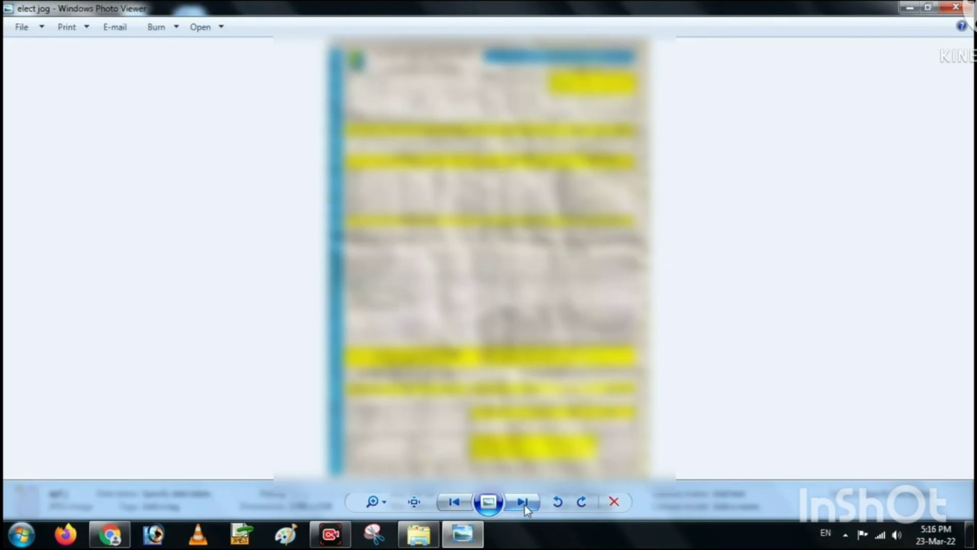
pyautogui.click(524, 505)
pyautogui.click(526, 508)
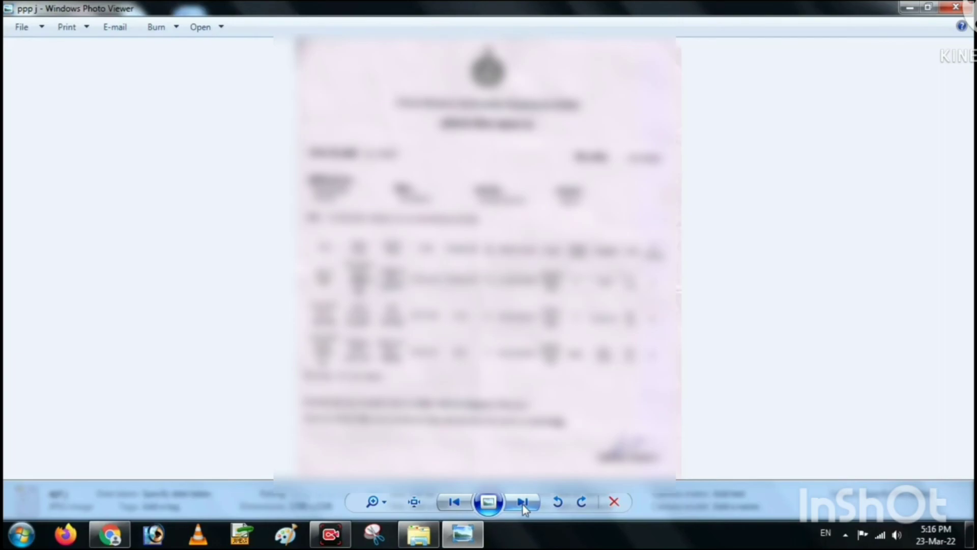
pyautogui.click(522, 503)
pyautogui.click(522, 502)
pyautogui.click(522, 503)
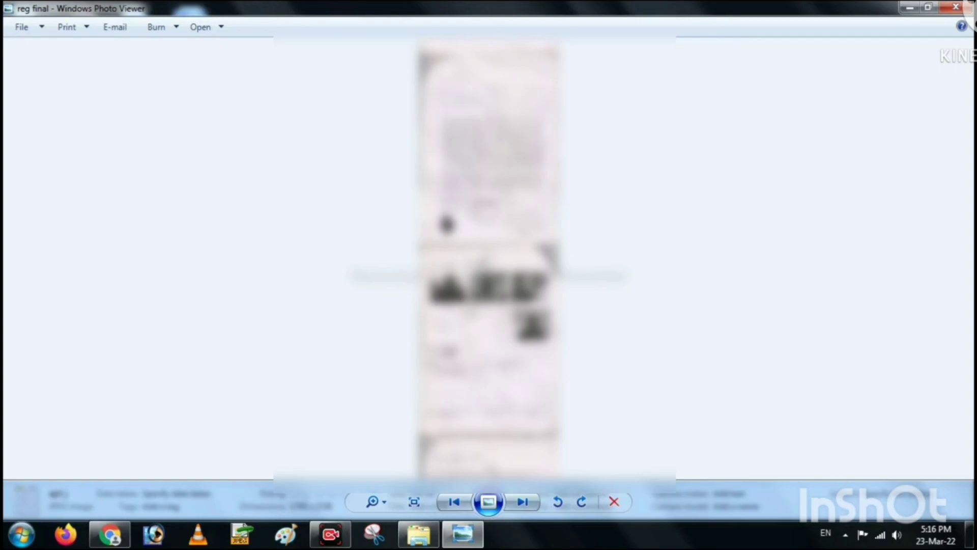
pyautogui.click(111, 541)
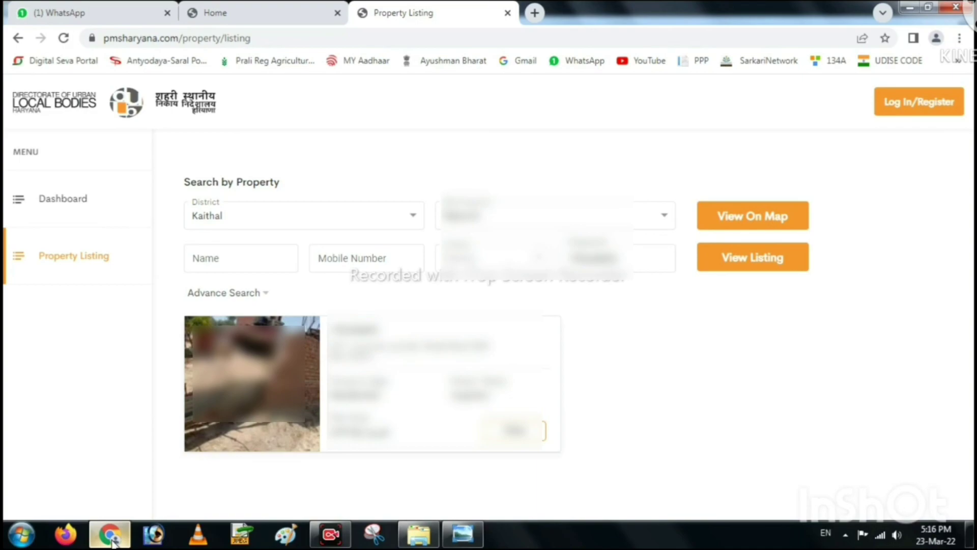